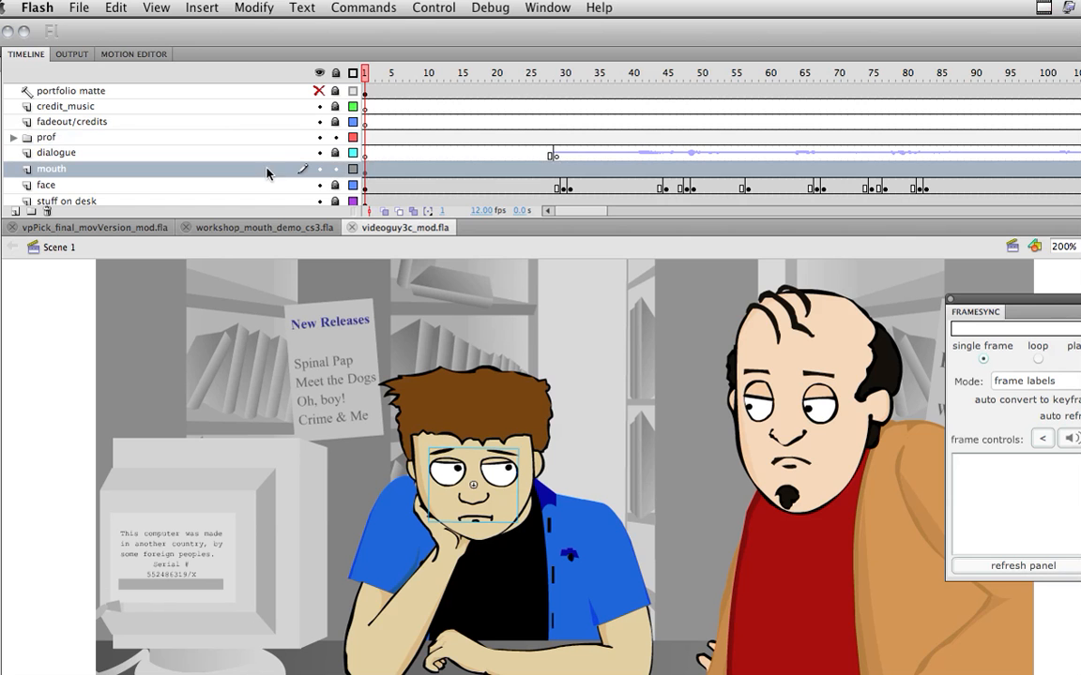
Step: Run Lip Sync with SmartMouth on the mouth layer and choose dialogue as the audio layer
left_click(336, 7)
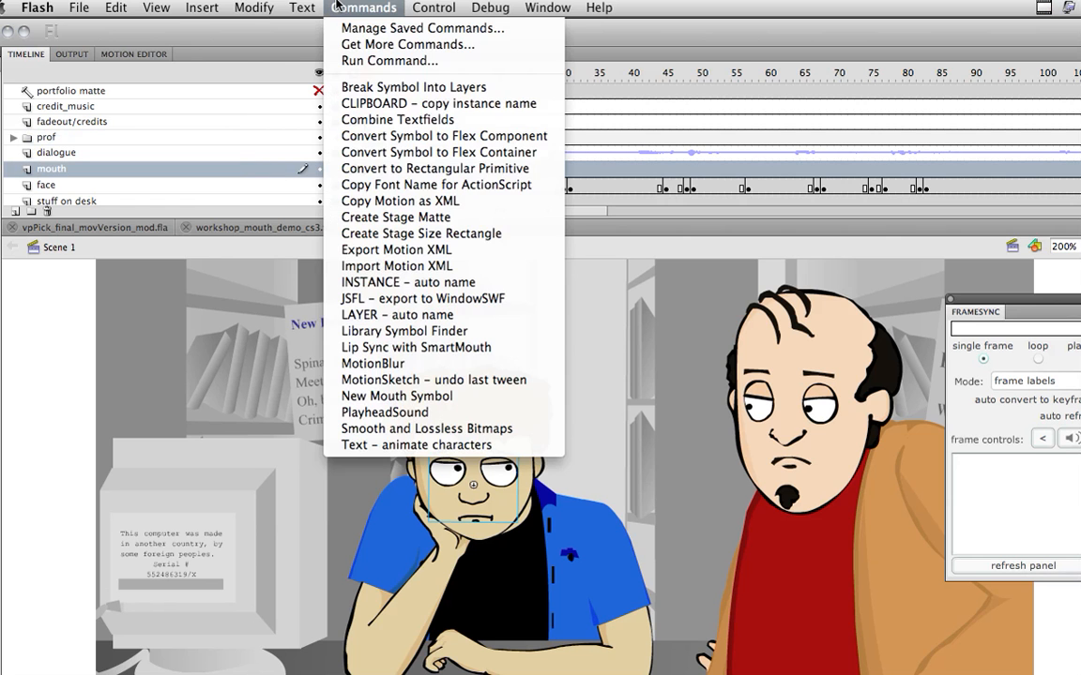
left_click(336, 7)
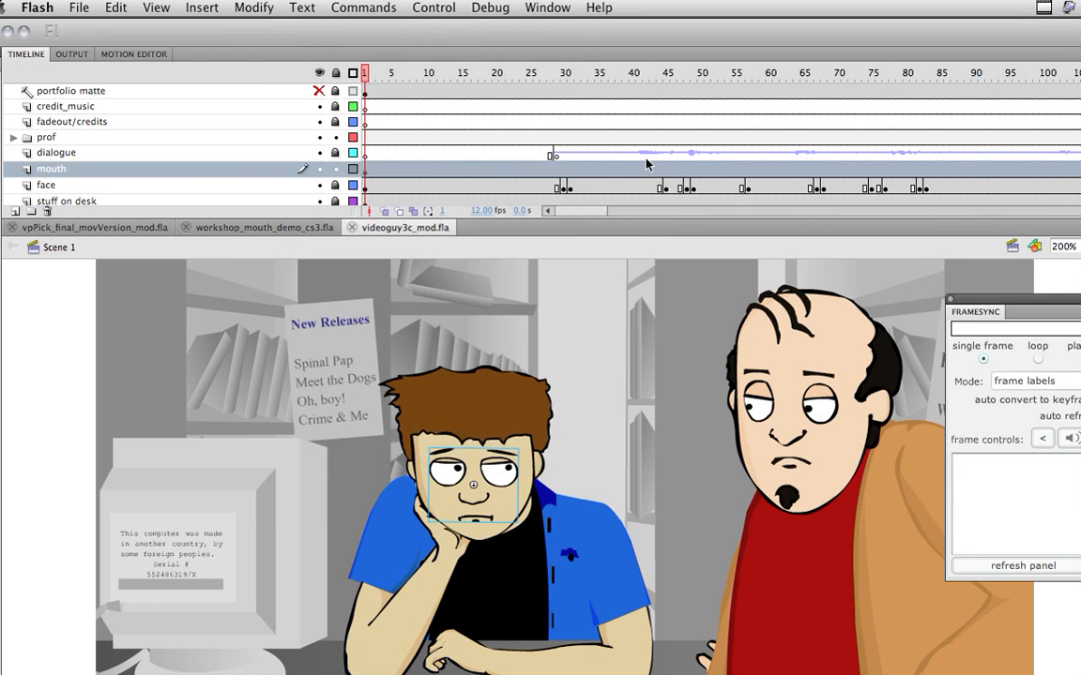
left_click(336, 6)
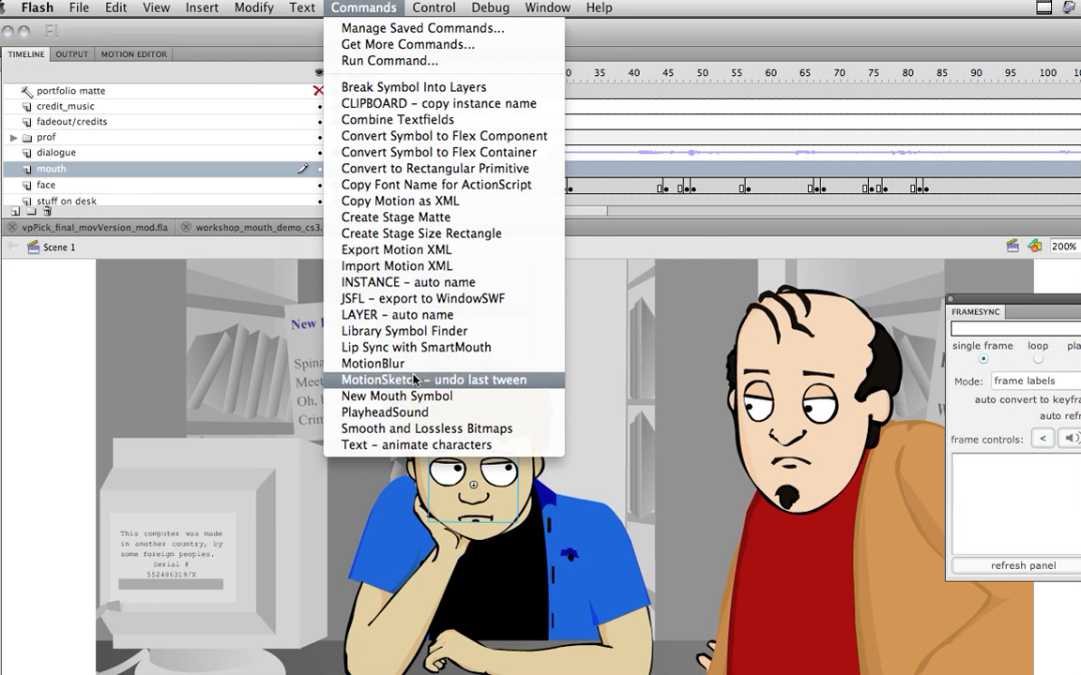
left_click(436, 350)
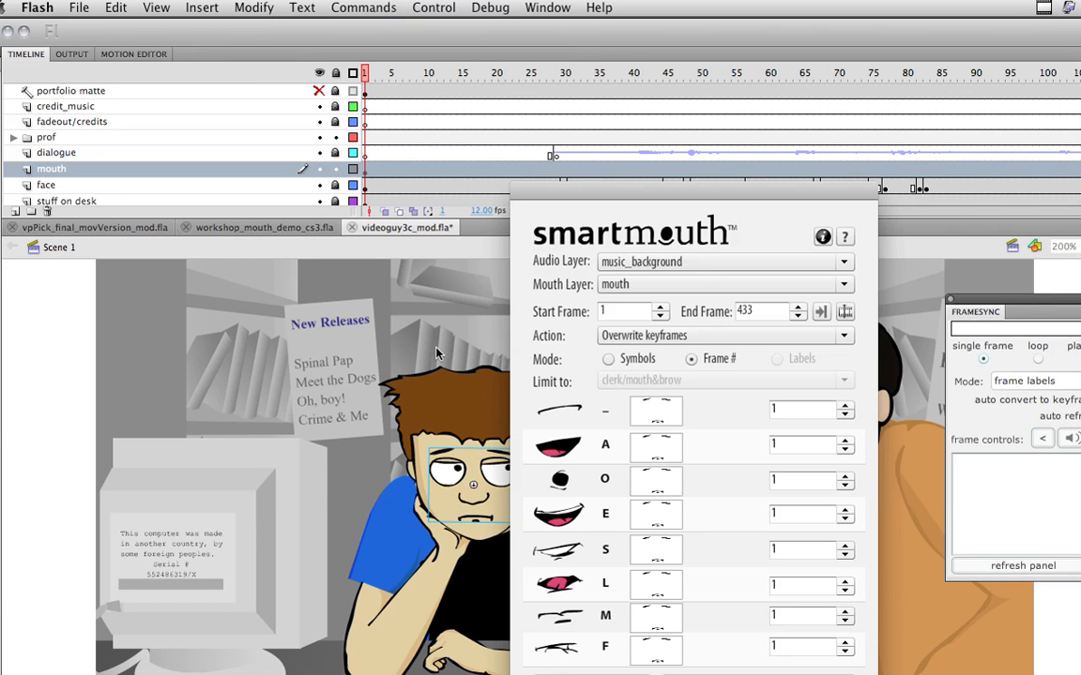
left_click_drag(640, 193, 515, 128)
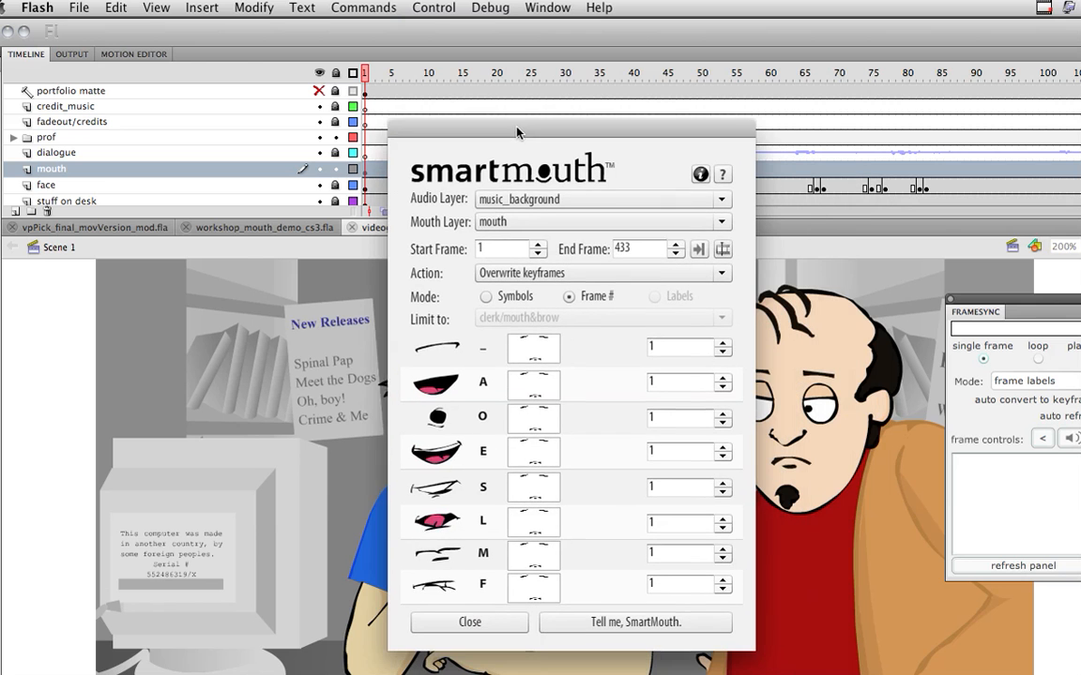
left_click(664, 198)
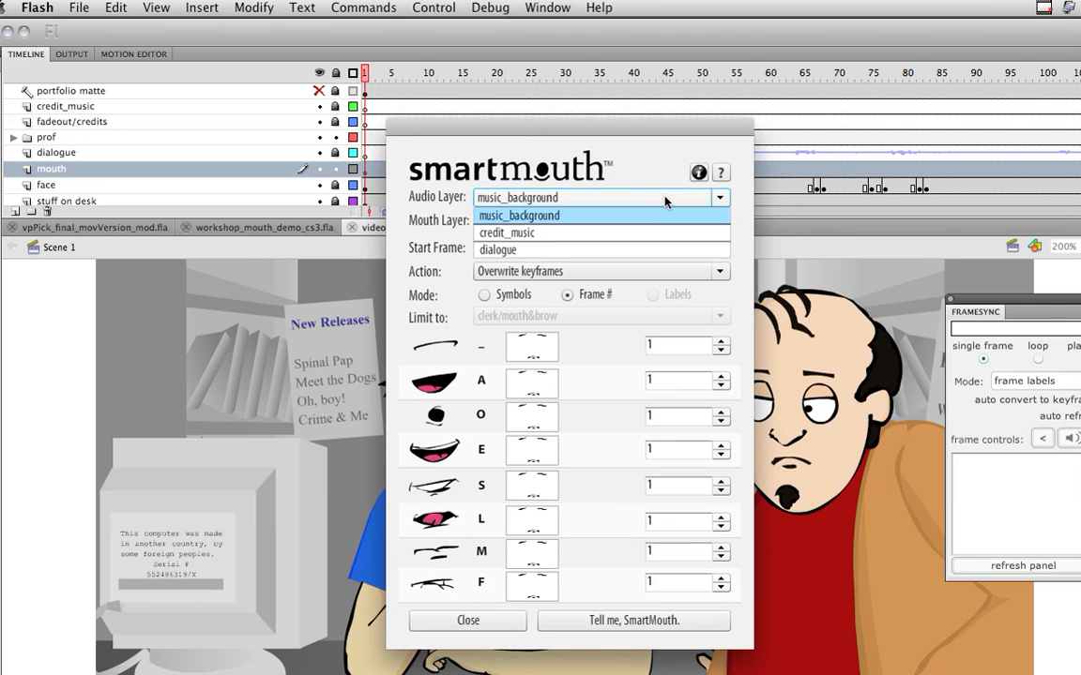
left_click(618, 251)
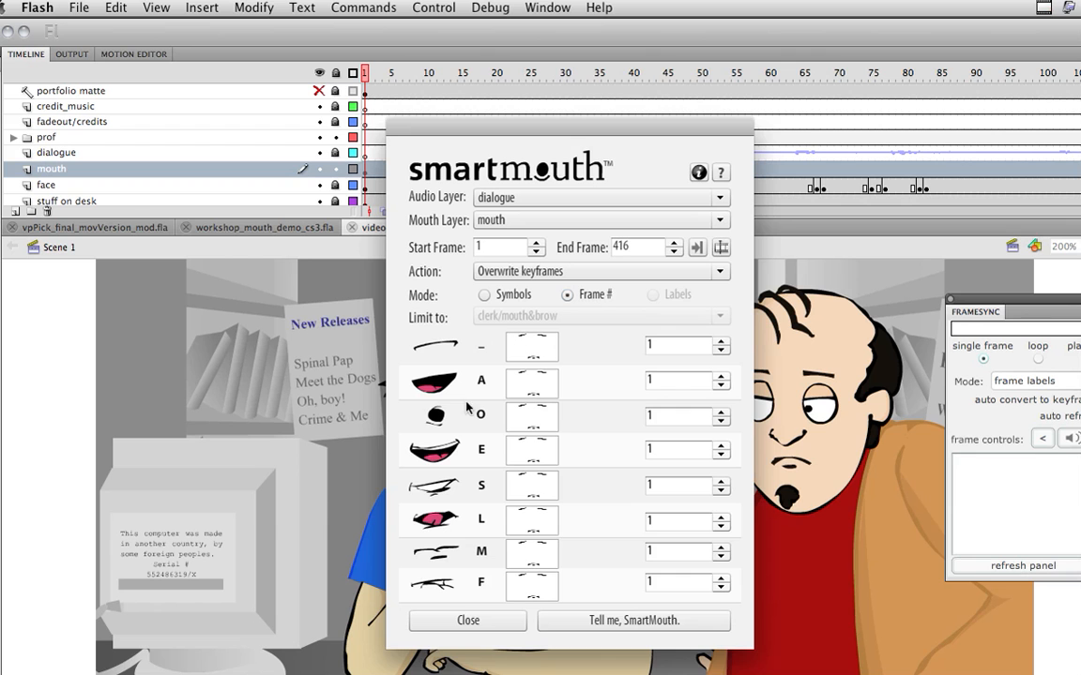
Step: Set the frame number for the A mouth shape to 8 and uncover the clerk's face behind the dialog
left_click(721, 376)
left_click(720, 377)
left_click(720, 376)
left_click(721, 376)
left_click(720, 376)
left_click(720, 376)
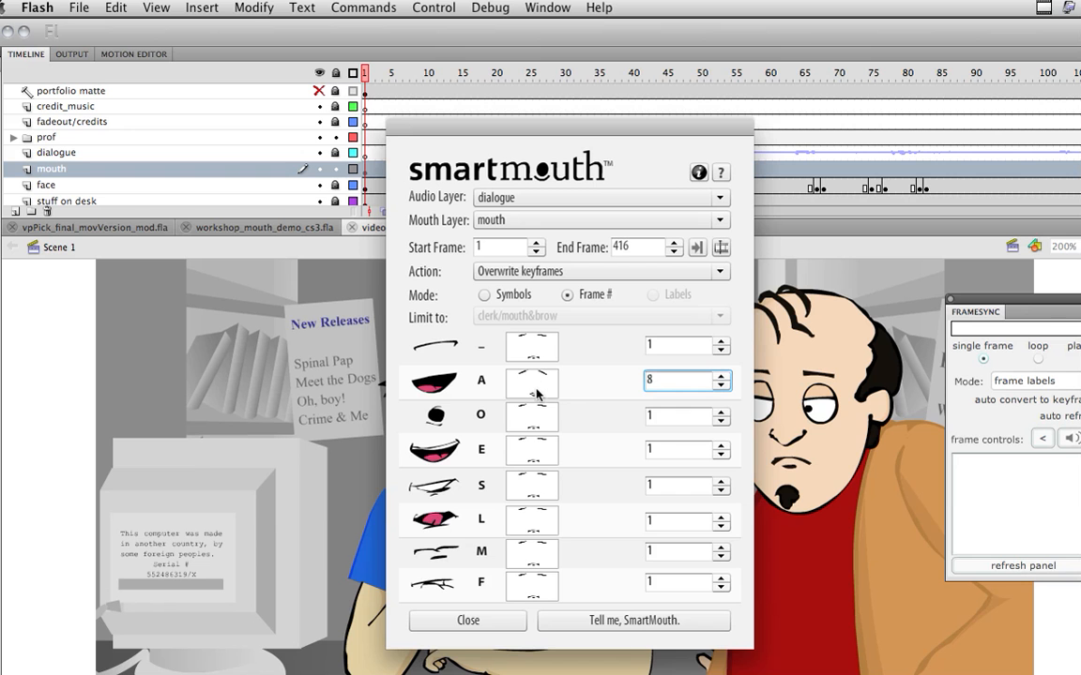
left_click_drag(542, 129, 722, 131)
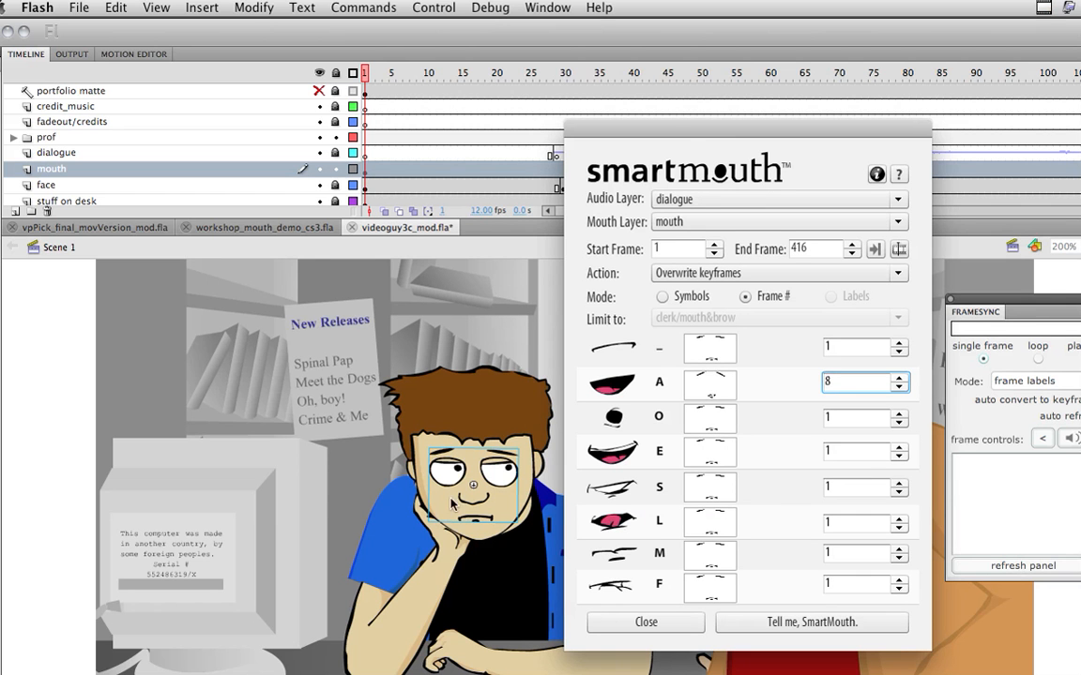
Step: Assign frame 2 to the O mouth shape and frame 6 to the E mouth shape, and close SmartMouth without generating the lip sync
left_click_drag(673, 133, 550, 53)
left_click(775, 351)
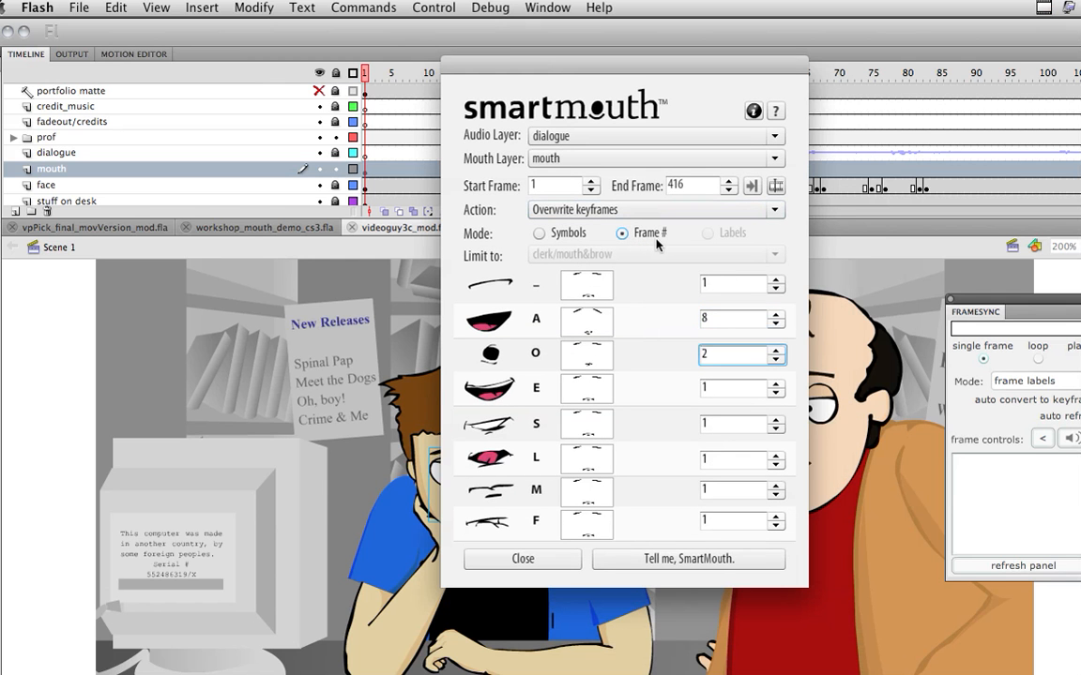
left_click(775, 383)
left_click(776, 383)
left_click(775, 384)
left_click(776, 384)
left_click(775, 383)
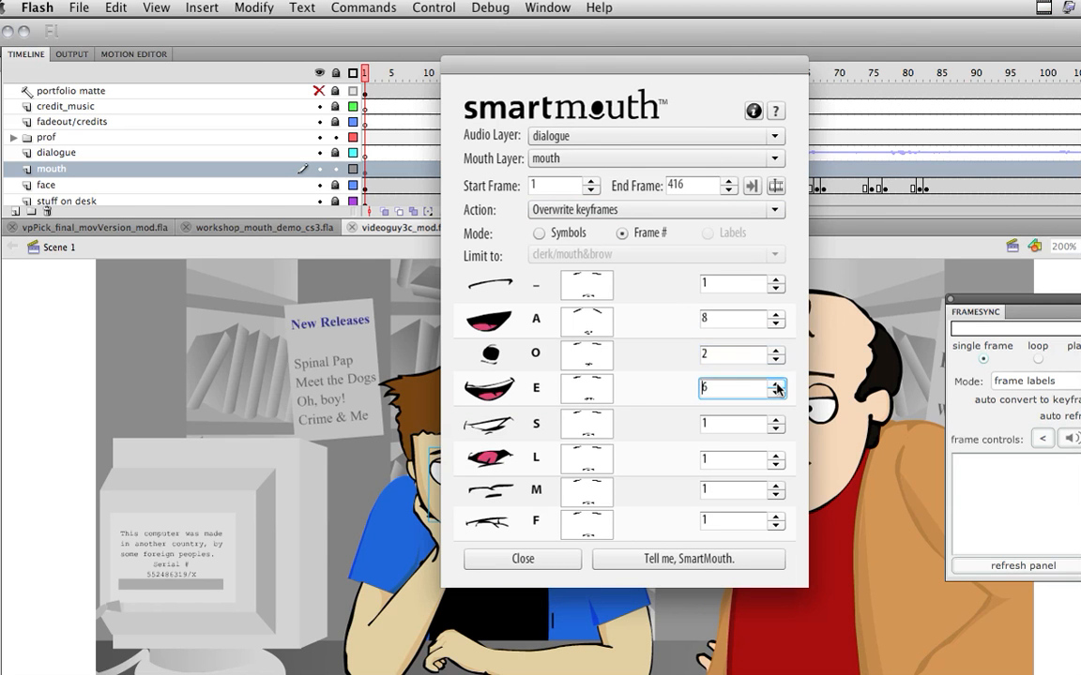
left_click(513, 560)
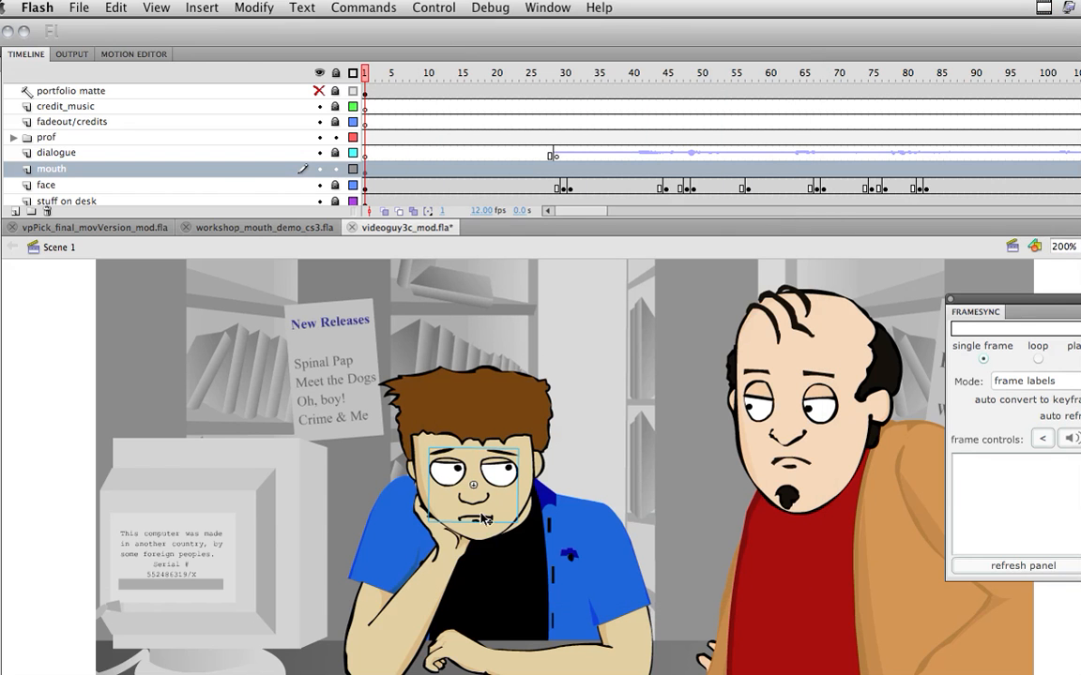
Step: Inside the clerk's mouth&brow symbol, add a layer named labels above the brows layer and lock it
double_click(484, 519)
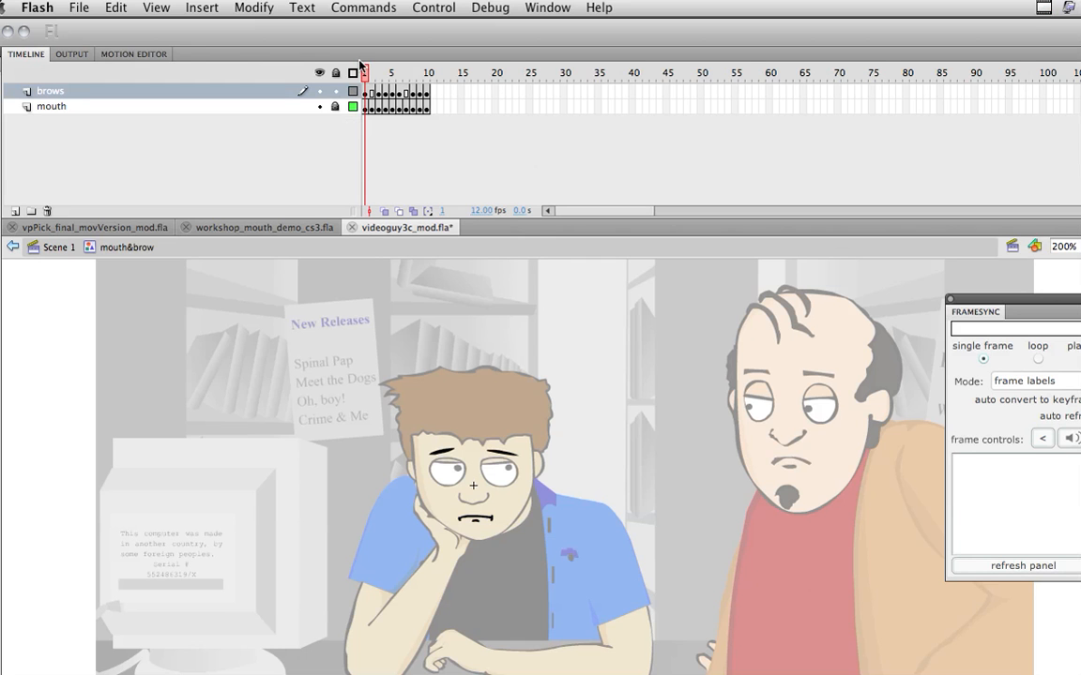
mouse_move(365, 74)
left_mouse_down()
mouse_move(427, 81)
mouse_move(366, 83)
left_mouse_up()
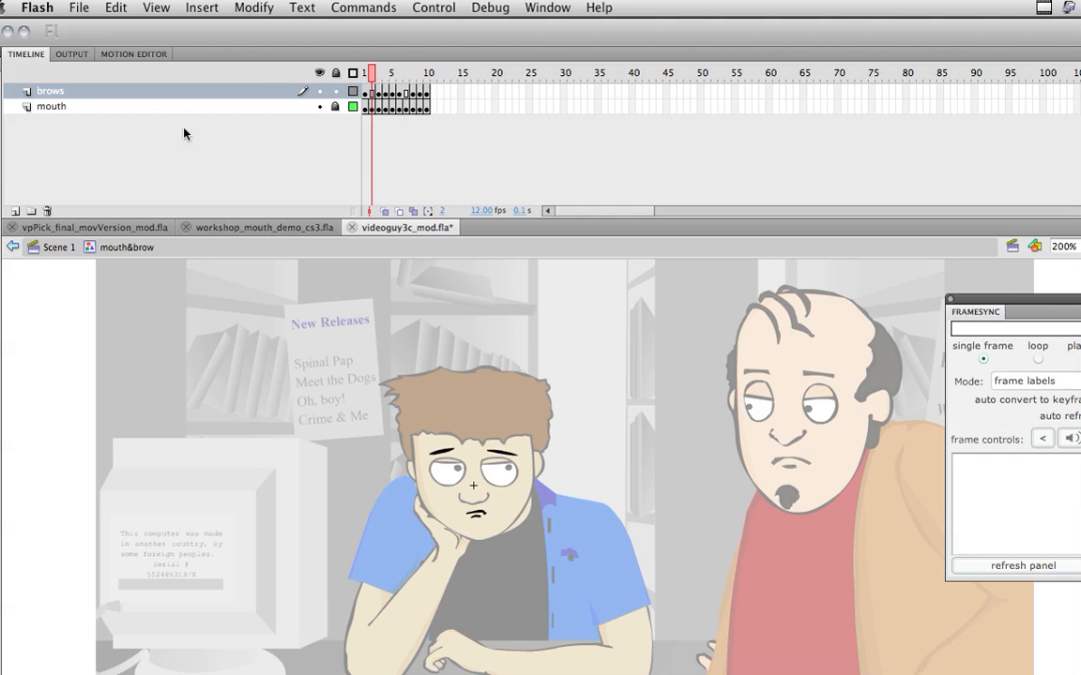
left_click(15, 211)
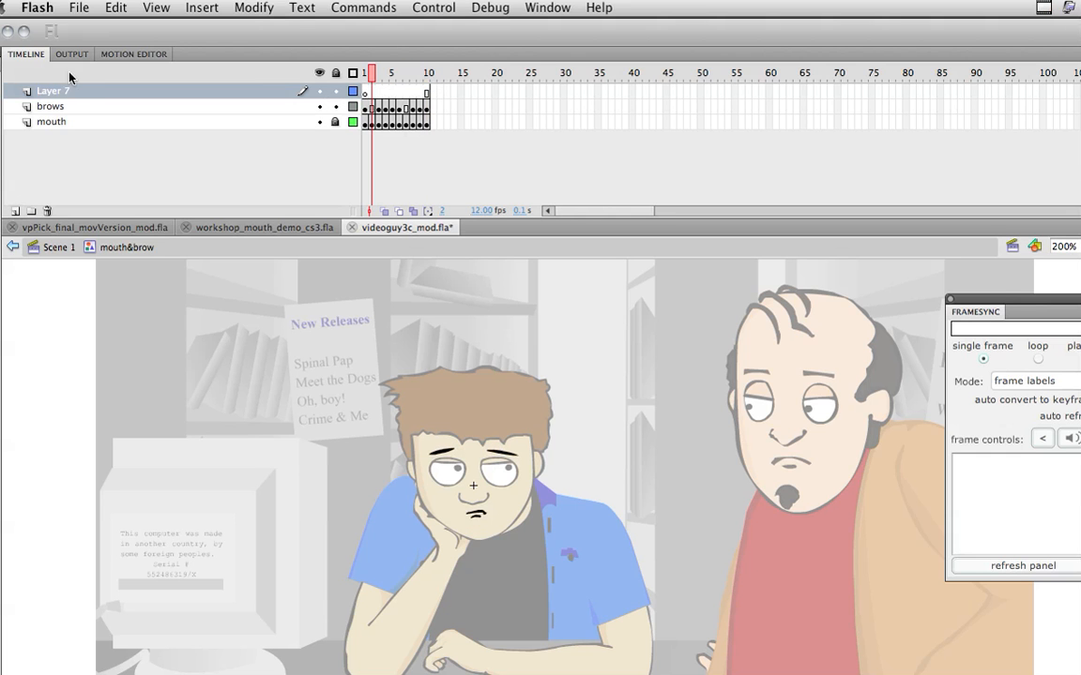
double_click(60, 94)
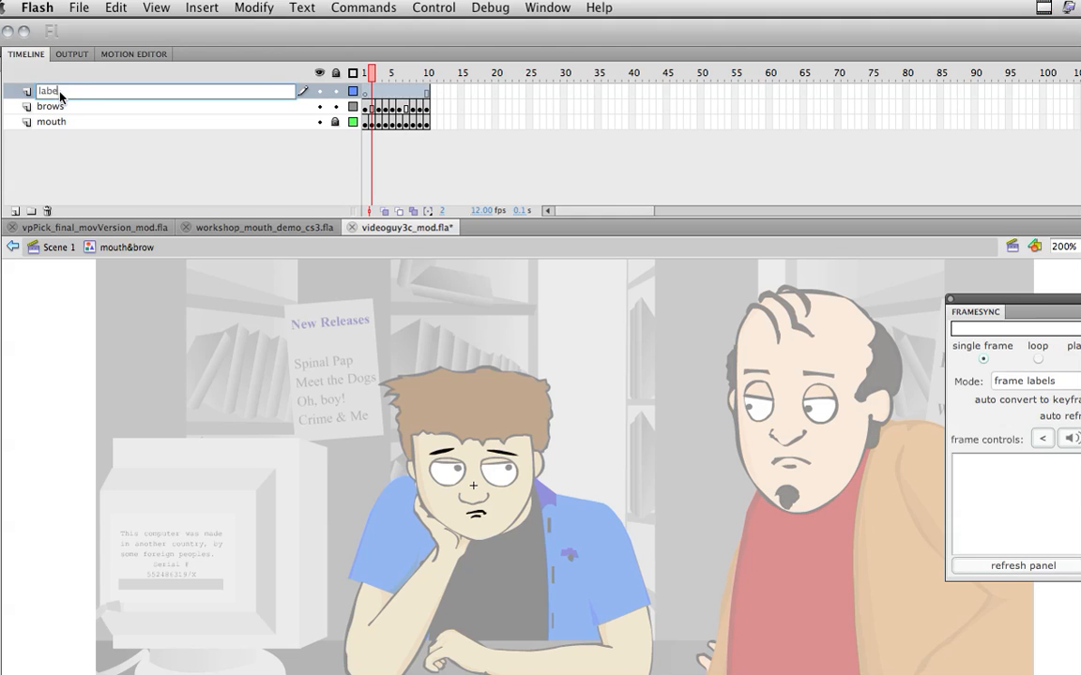
key("Return")
left_click(336, 91)
Step: Insert keyframes at frames 2 and 3 of the labels layer
left_click(366, 94)
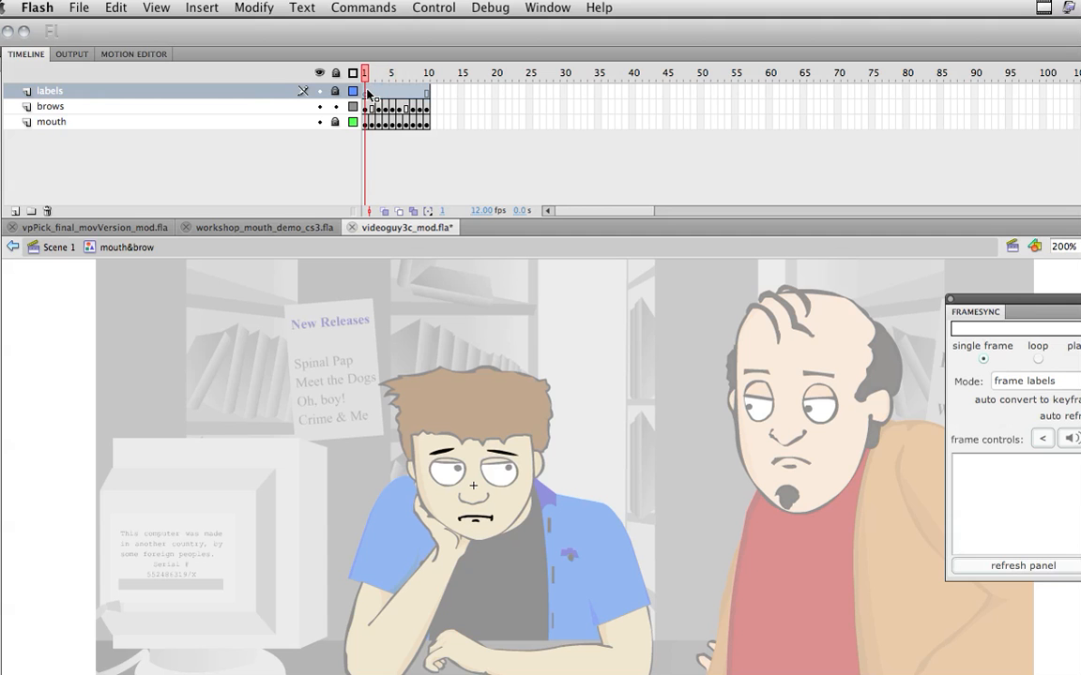
left_click(198, 8)
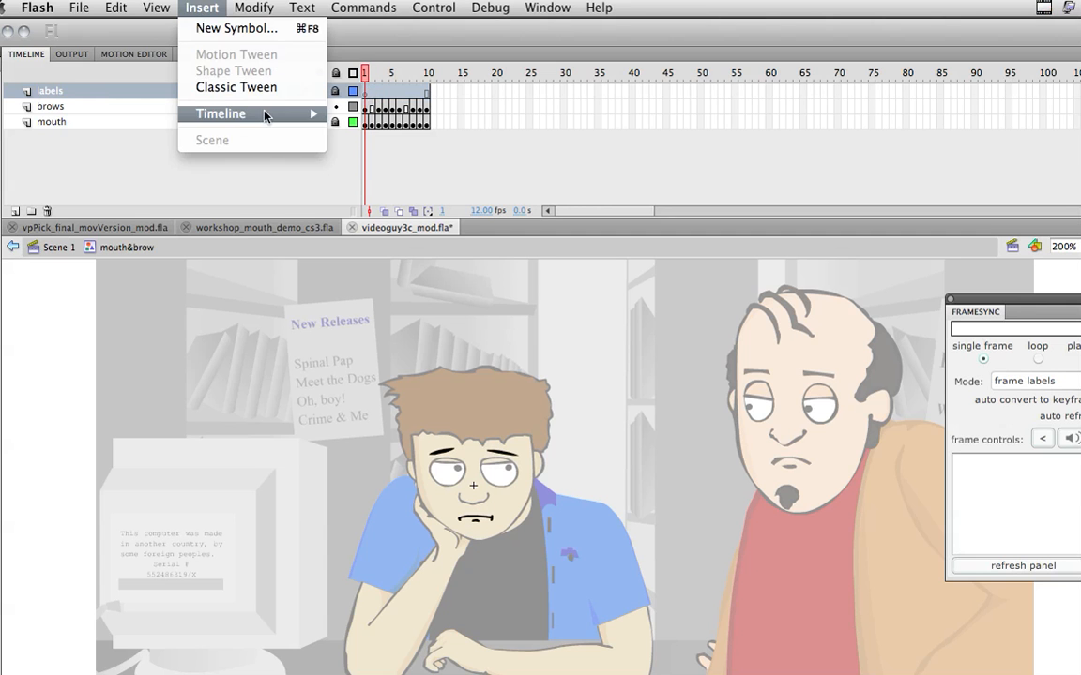
mouse_move(266, 113)
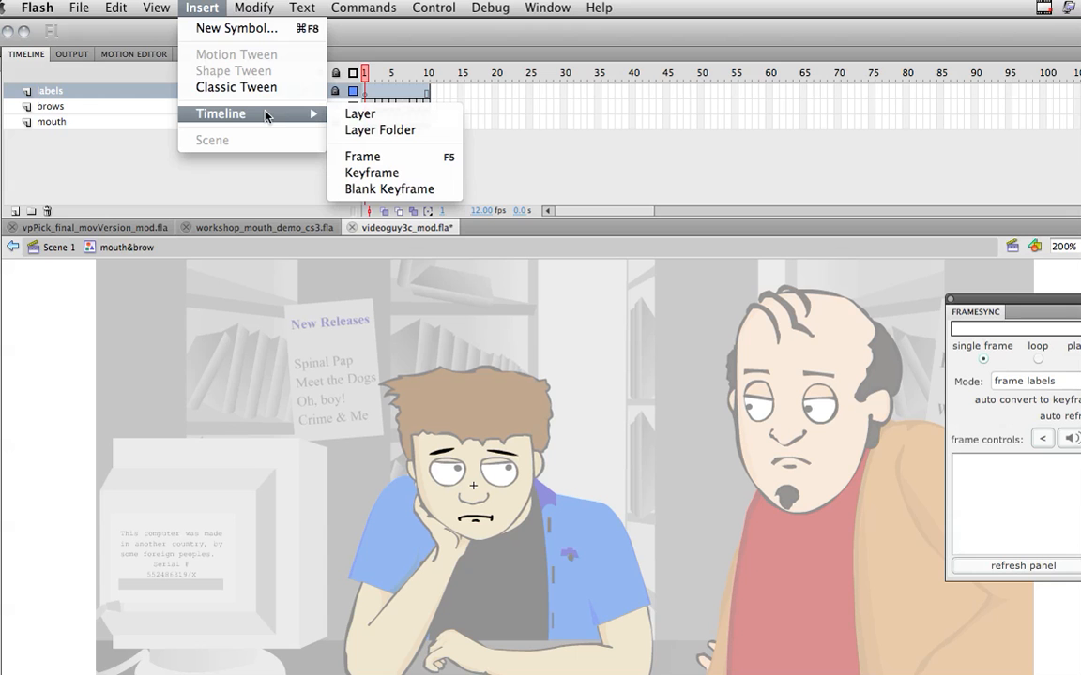
left_click(371, 173)
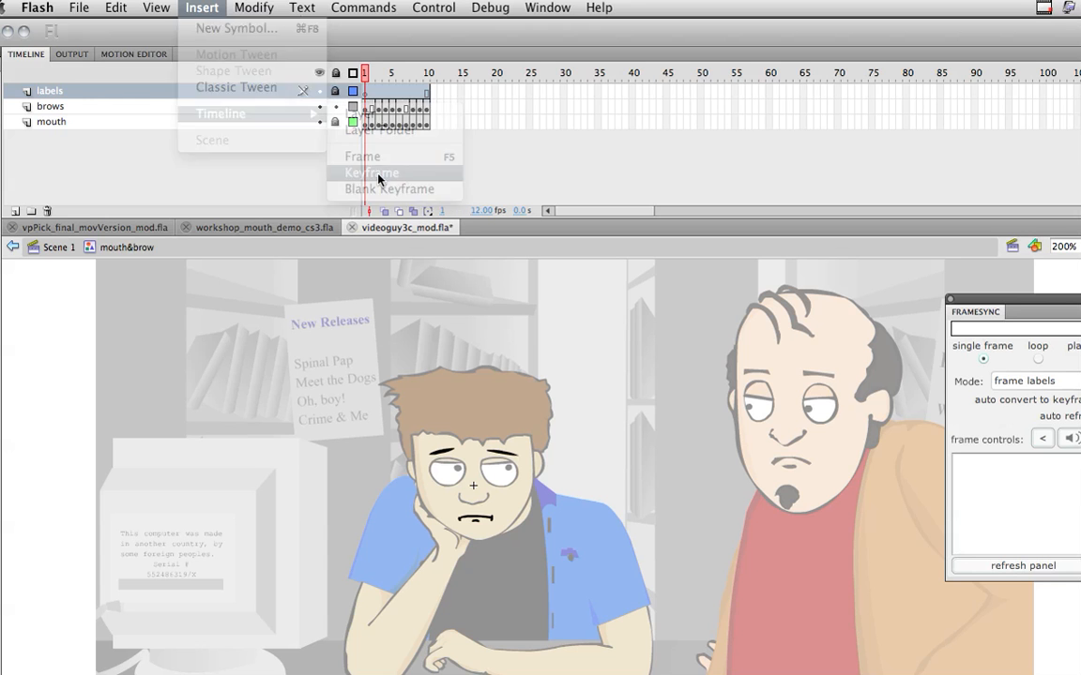
left_click(393, 91)
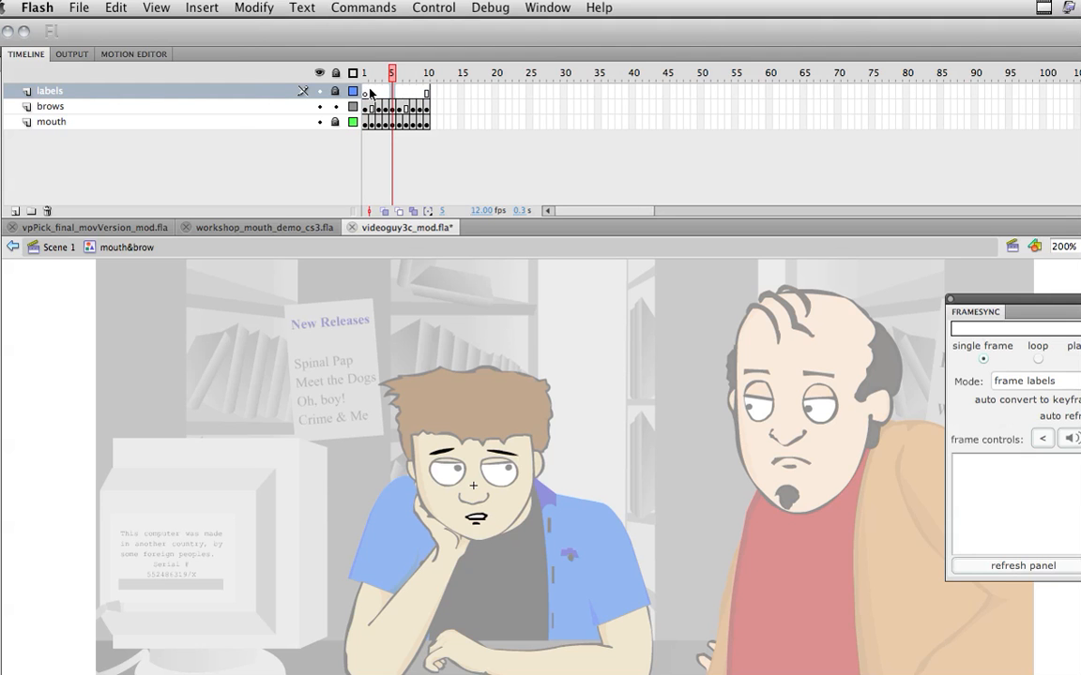
left_click(373, 92)
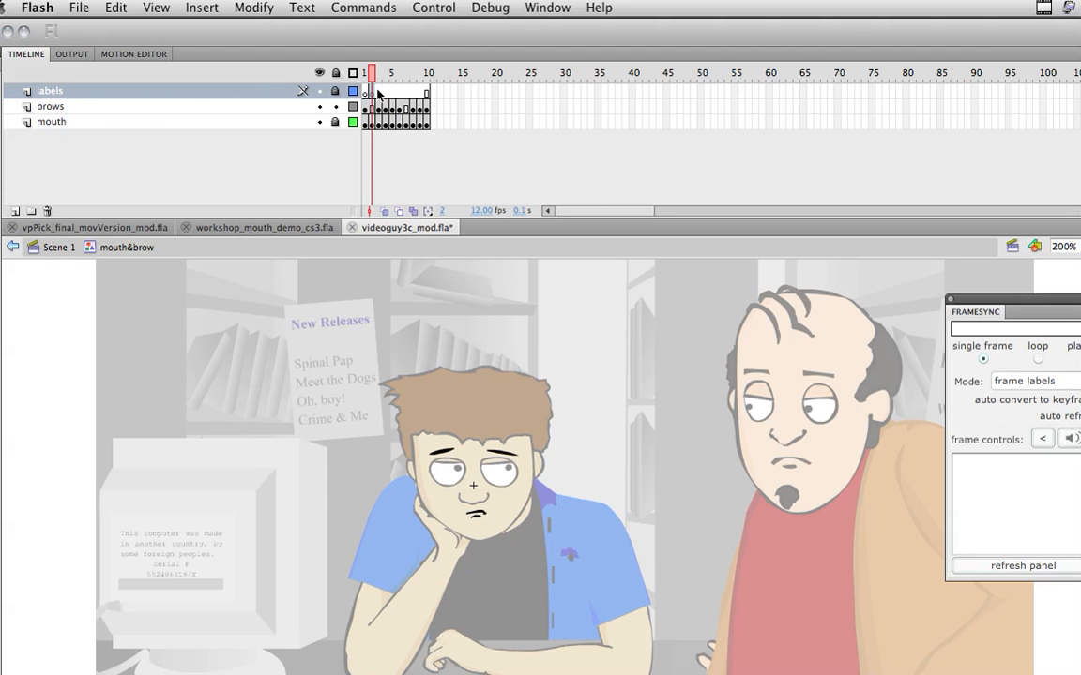
left_click(379, 91)
Step: Convert frames 4 through 10 of the labels layer to keyframes
left_click(385, 92)
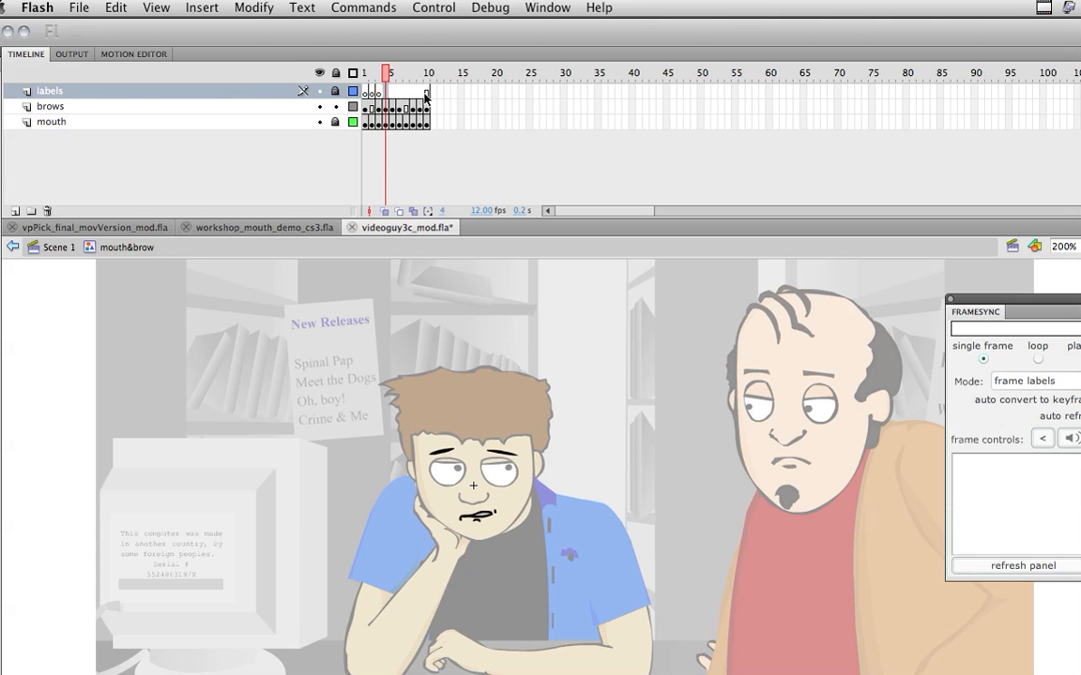
left_click(388, 93)
right_click(387, 93)
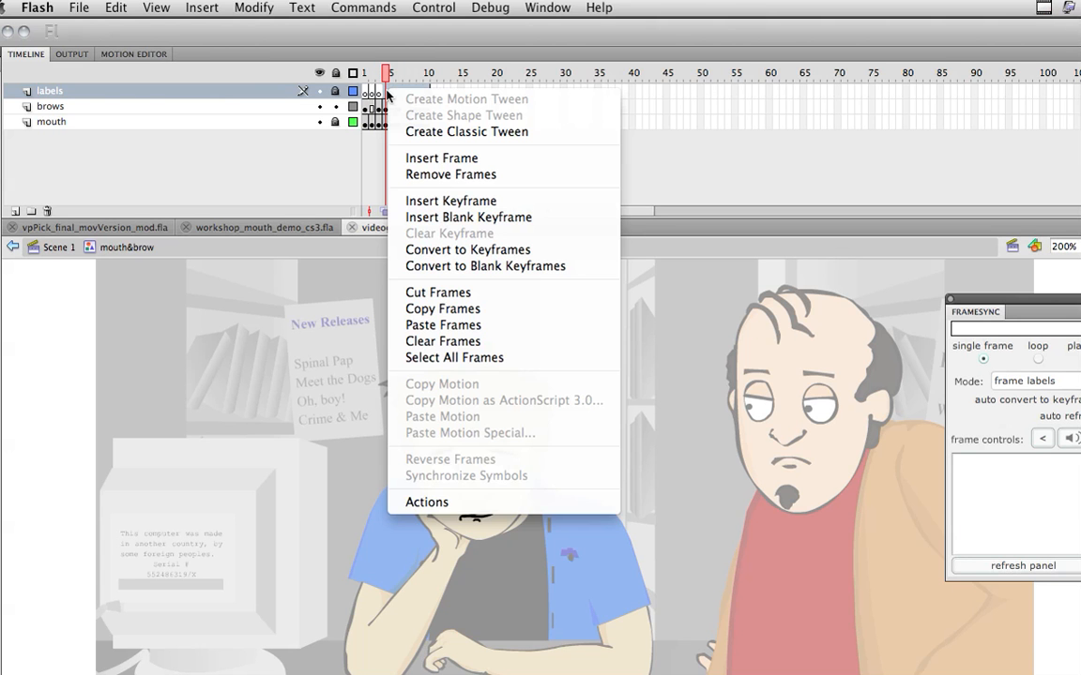
key("Up")
key("Escape")
key("F6")
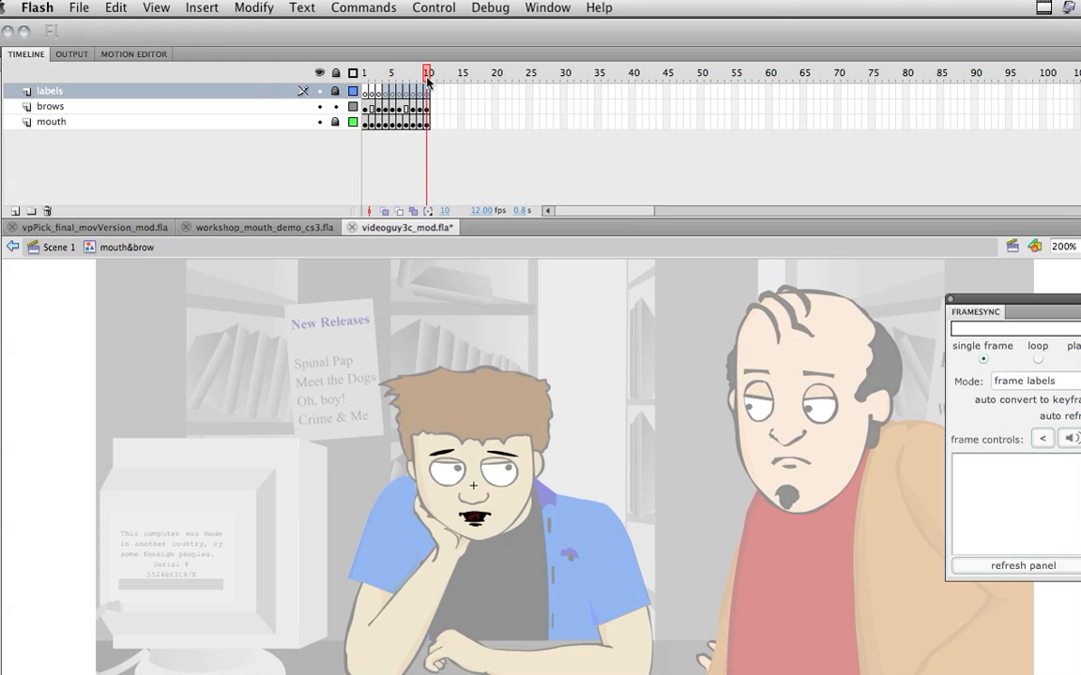
Step: Bring the frame properties into view and label frame 1 of the labels layer closed
left_click(369, 77)
left_click(365, 74)
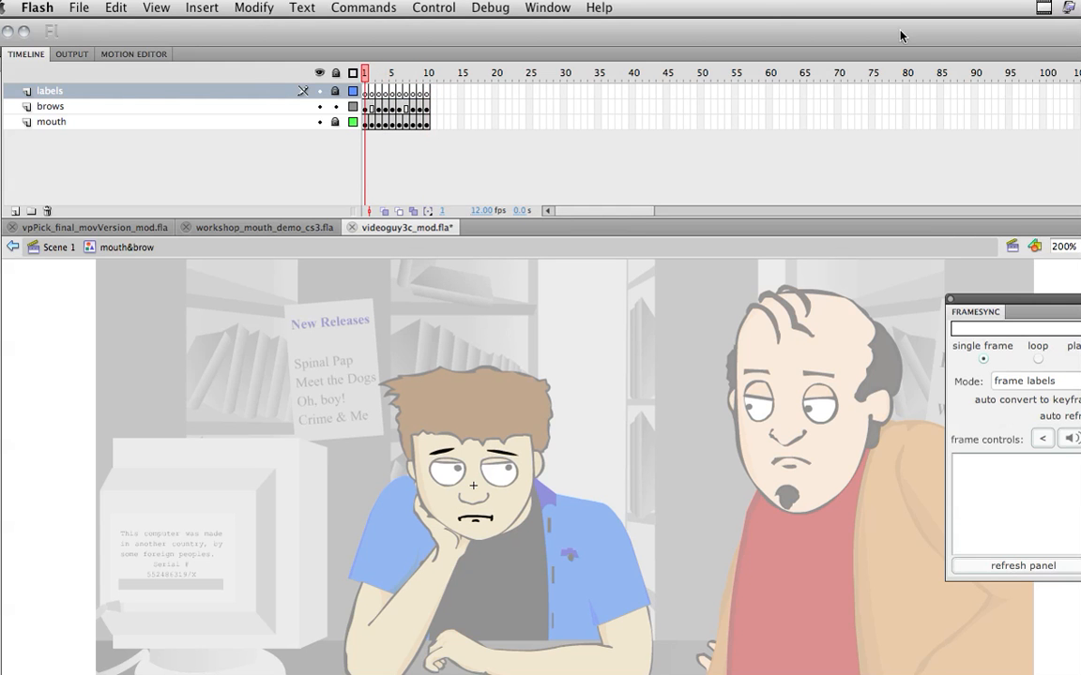
left_click_drag(1001, 92, 603, 92)
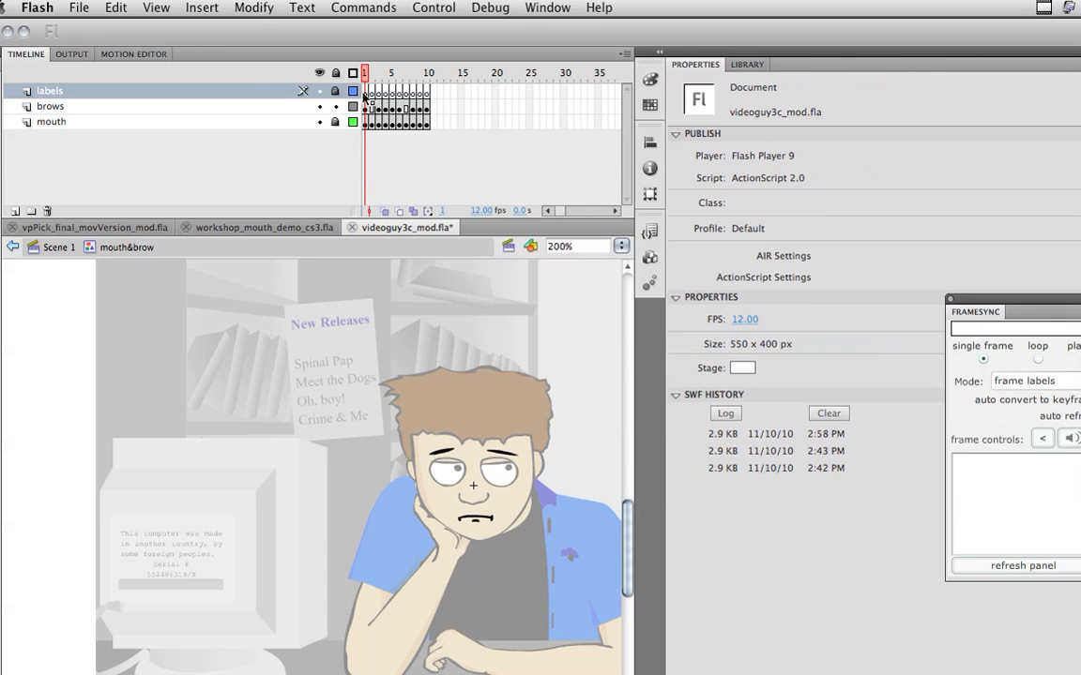
left_click(366, 94)
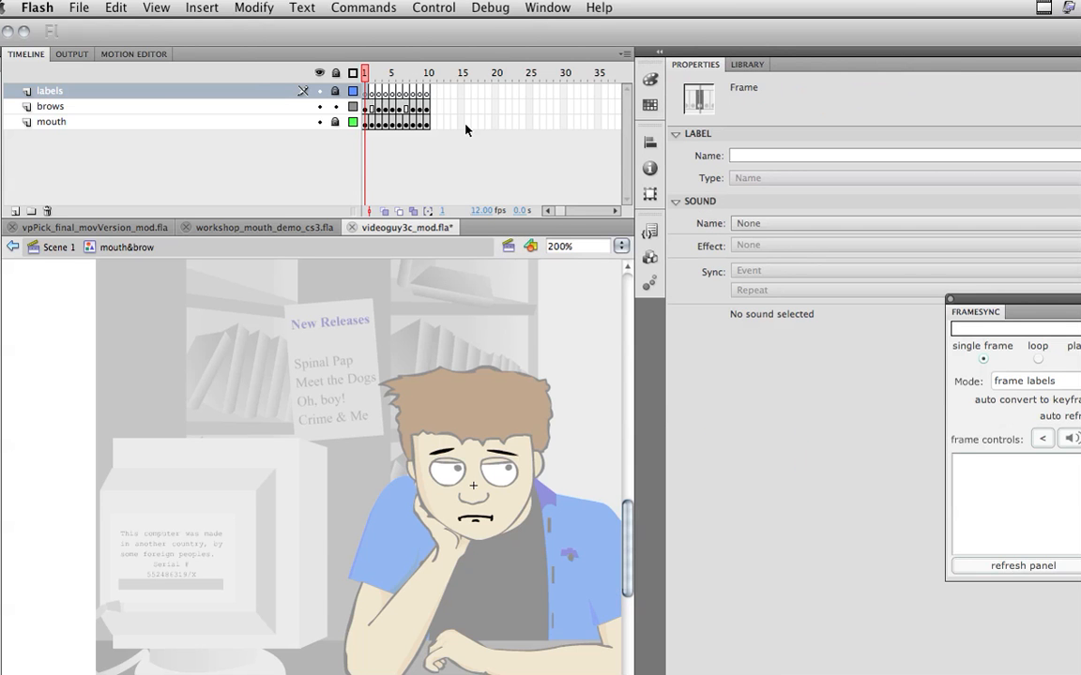
left_click(749, 156)
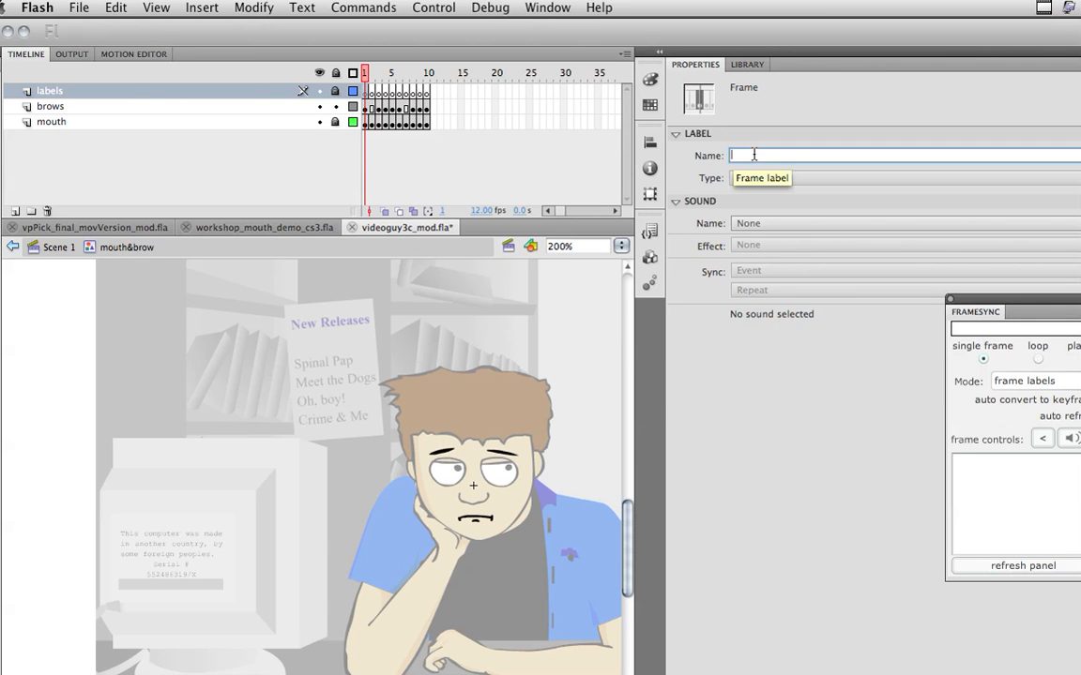
type("d")
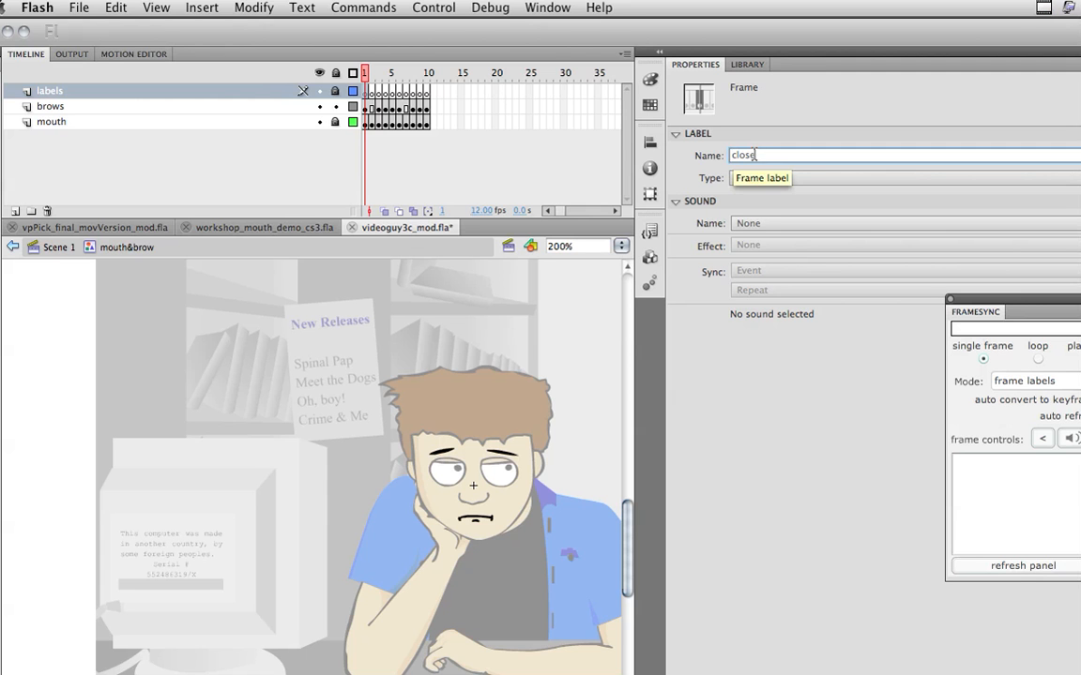
type("d")
key("Return")
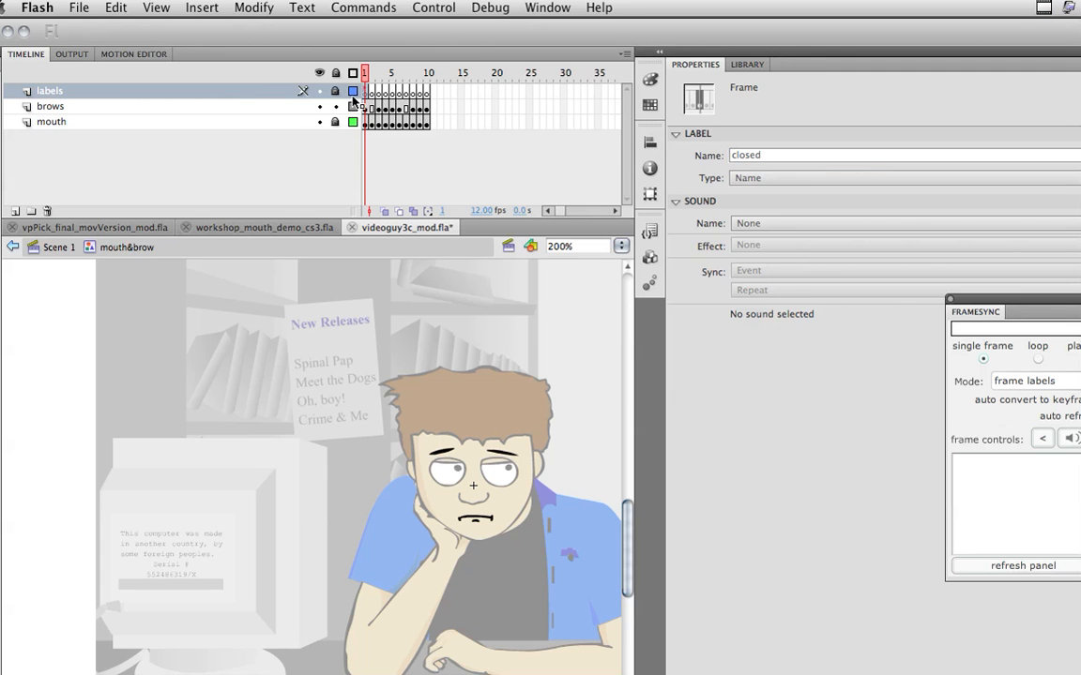
Step: Label frame 2 of the labels layer persed
key("period")
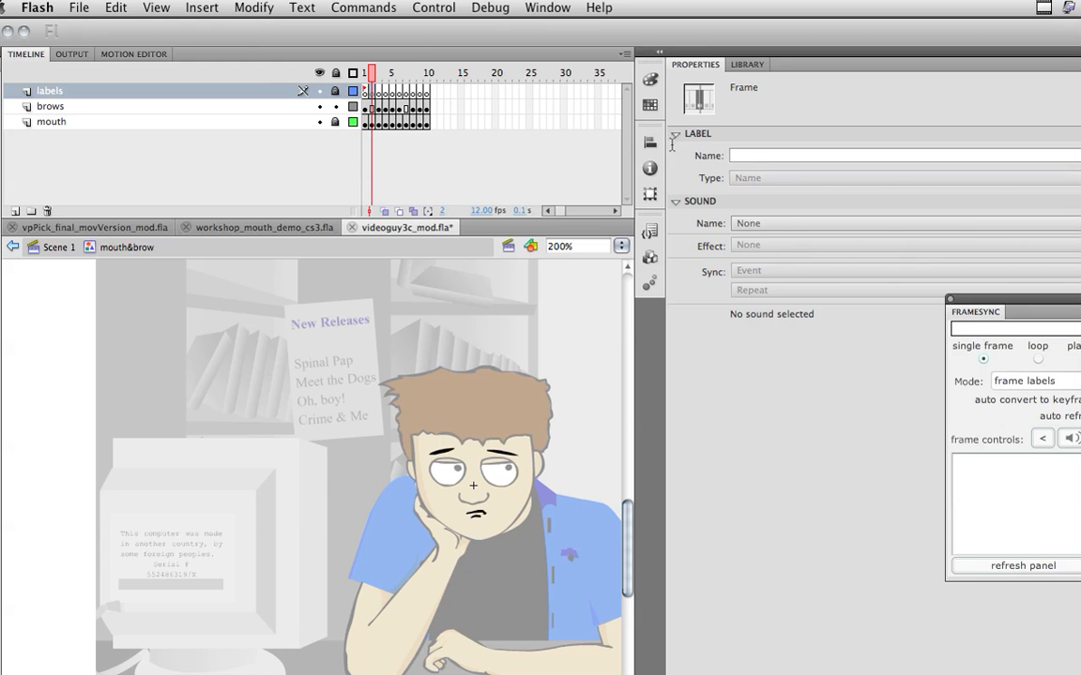
left_click(744, 156)
type("persed")
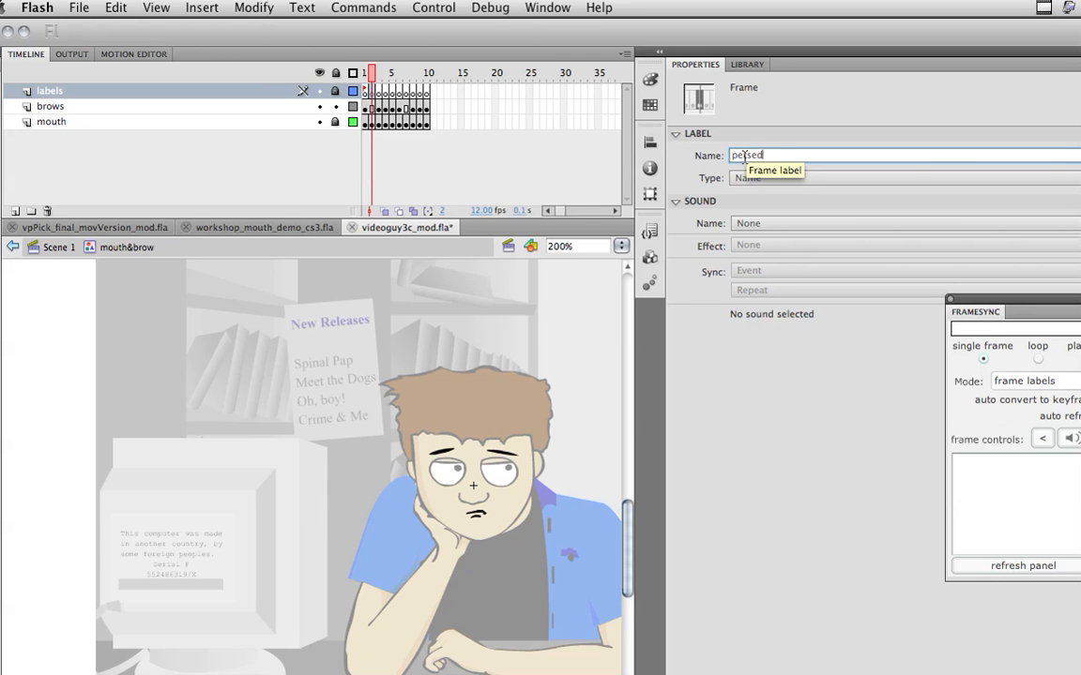
key("Return")
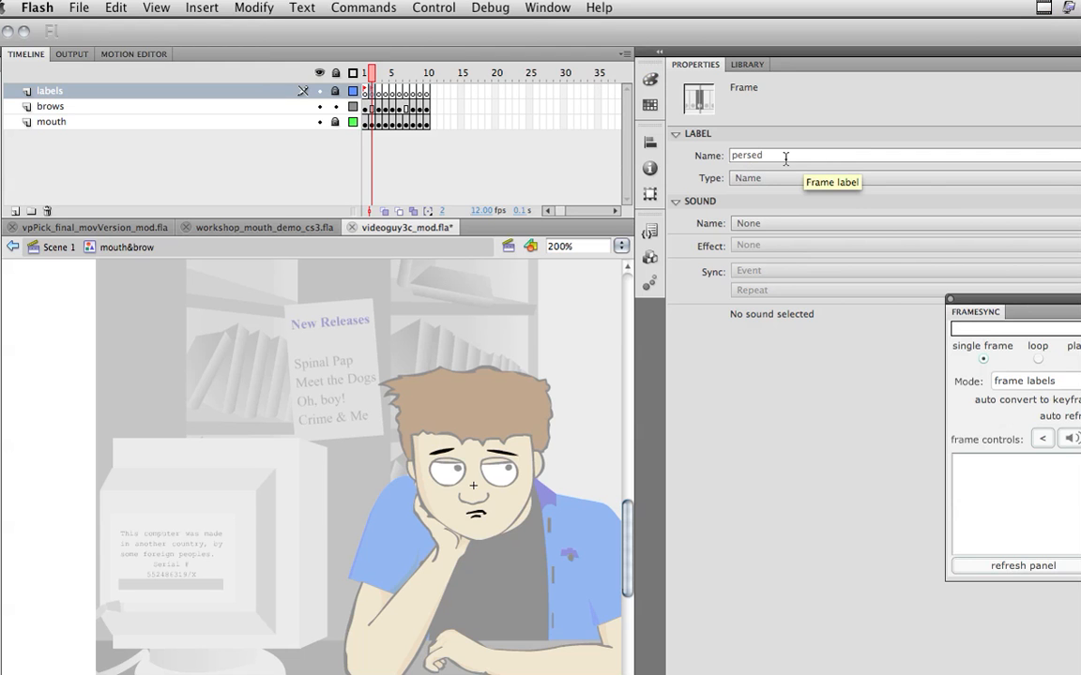
Step: Change the label of frame 2 to sneer
left_click(732, 156)
type("sneer")
key("Return")
Step: Label frame 3 of the labels layer confused
left_click(377, 92)
left_click(739, 156)
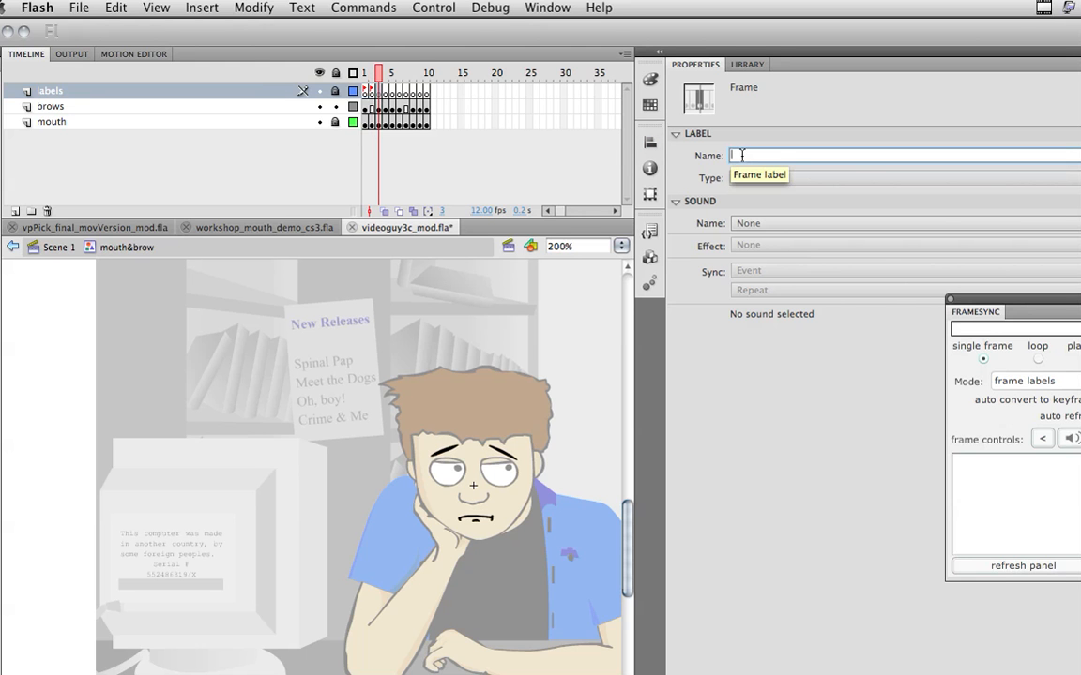
type("confused")
key("Return")
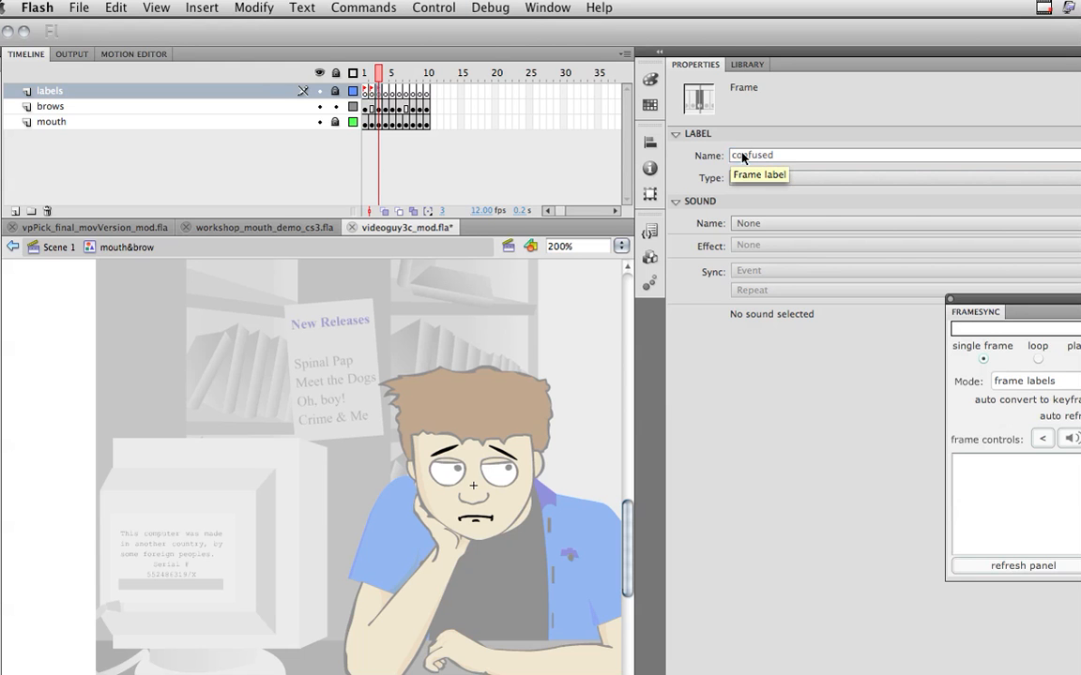
Step: Label frame 4 of the labels layer corner open
left_click(385, 92)
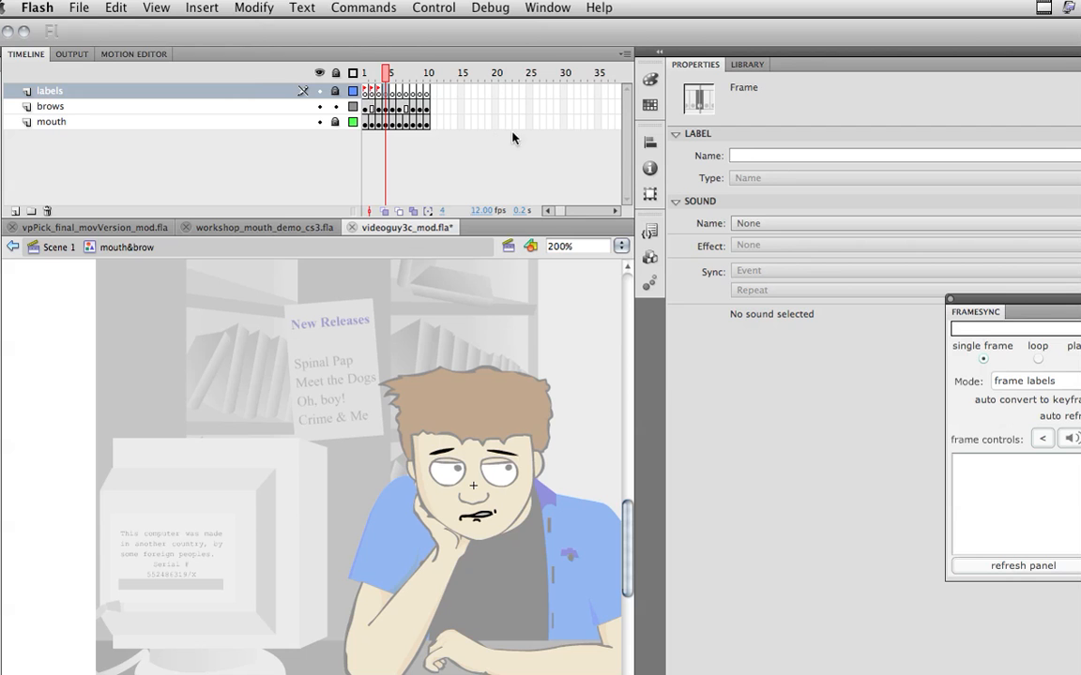
left_click(753, 155)
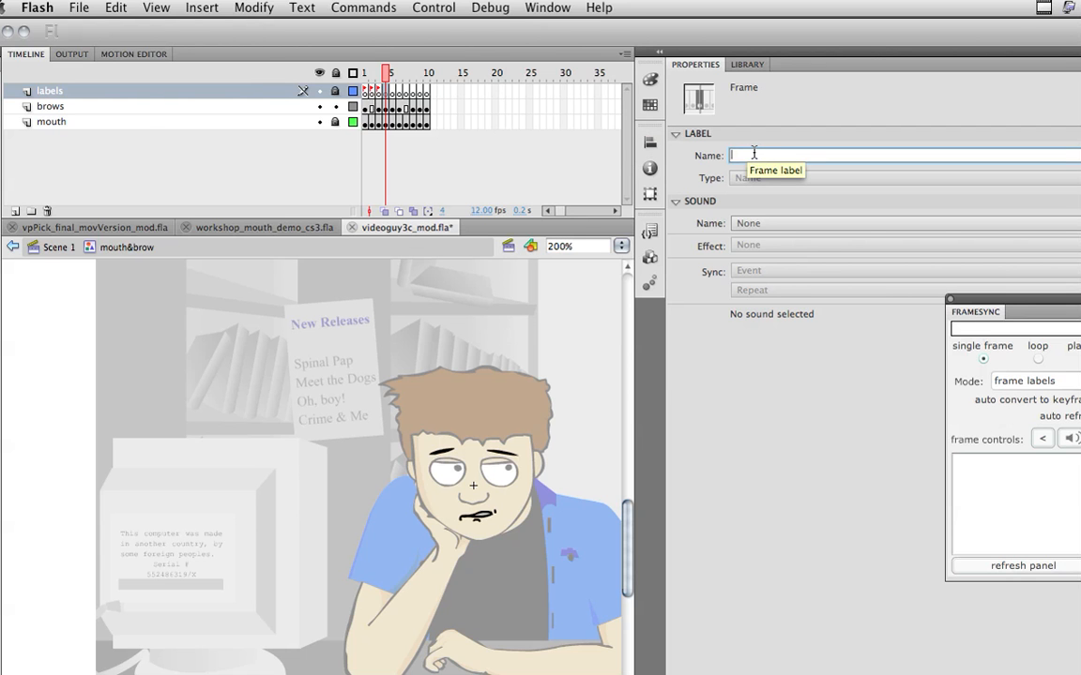
type("d")
type("orner open")
key("Return")
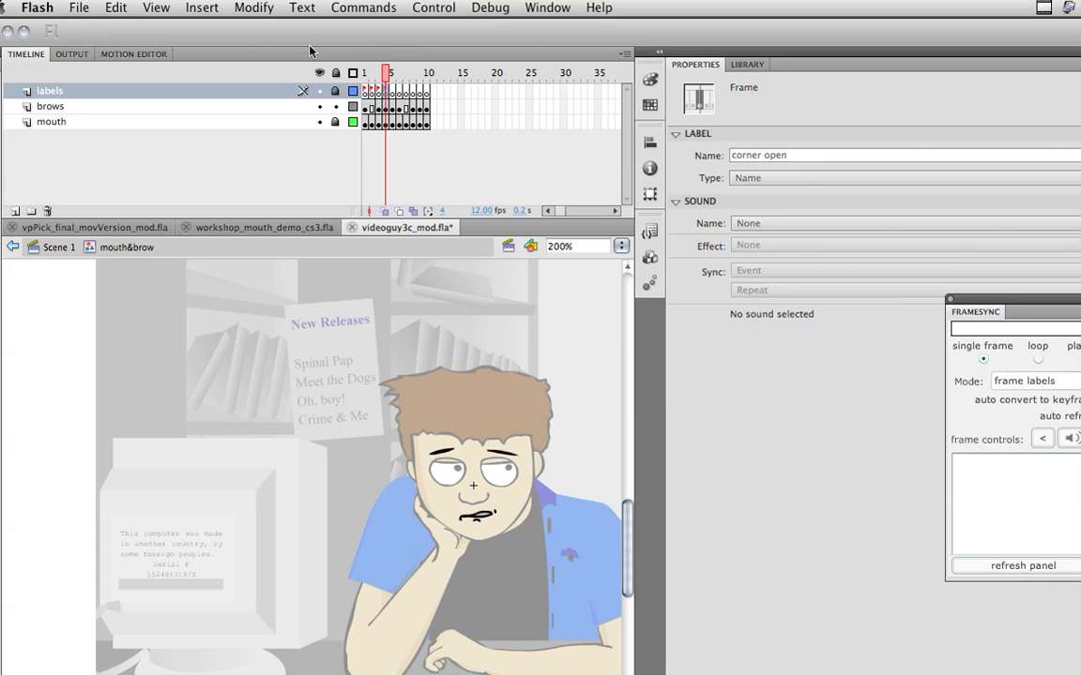
Step: Label frame 5 of the labels layer open
left_click(391, 92)
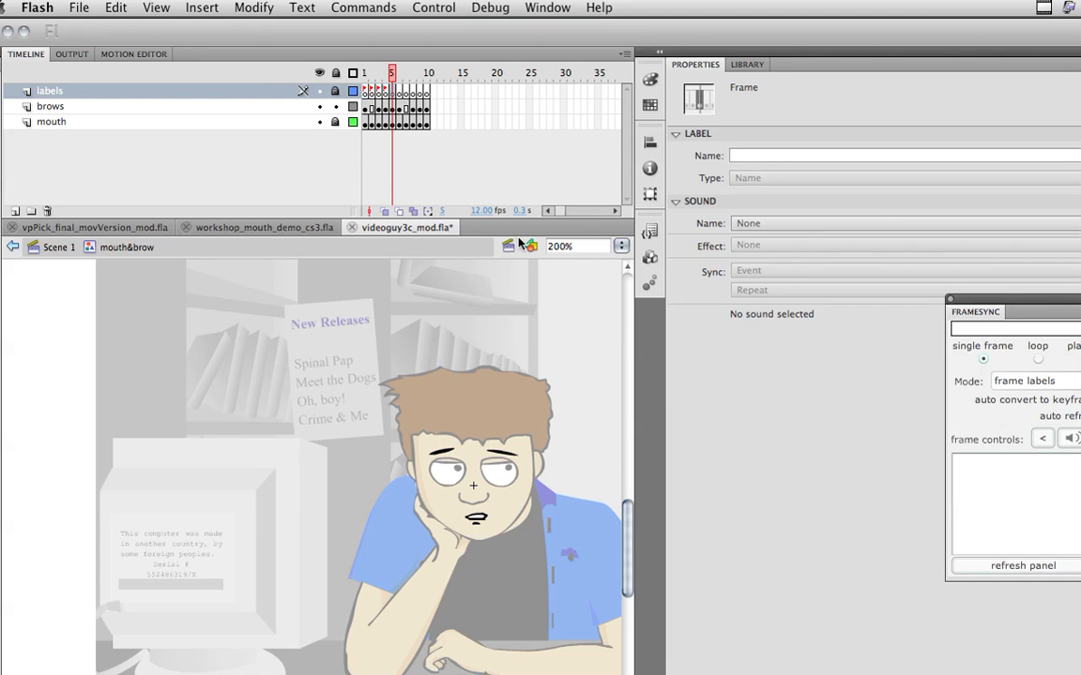
left_click(762, 158)
type("open")
key("Return")
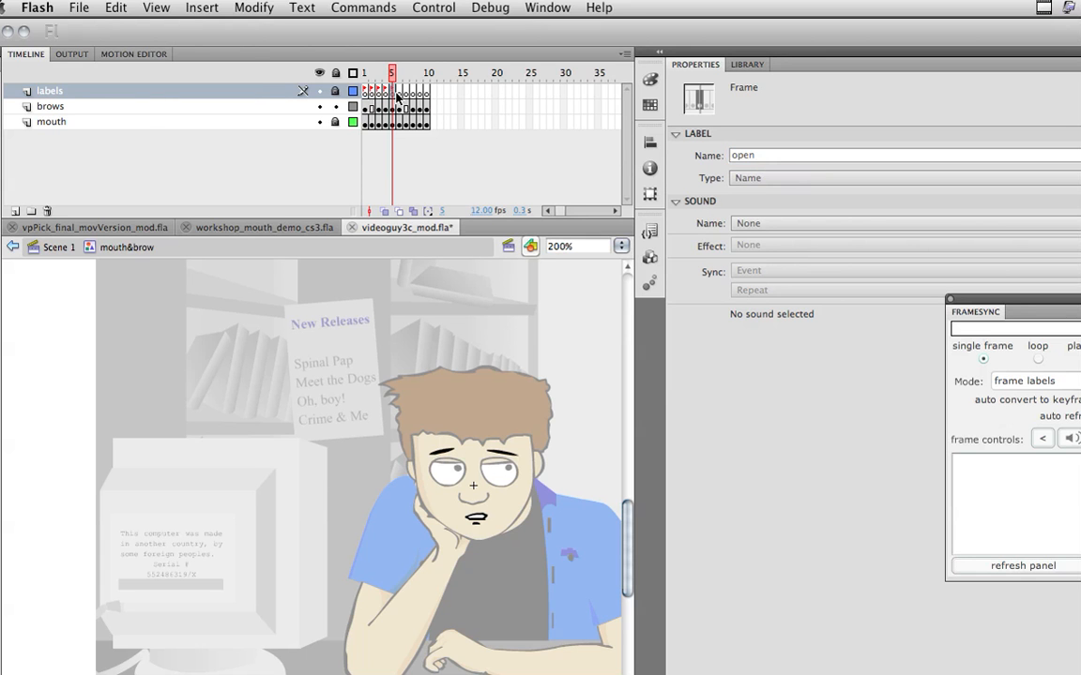
Step: Label frame 6 of the labels layer fv
left_click(398, 94)
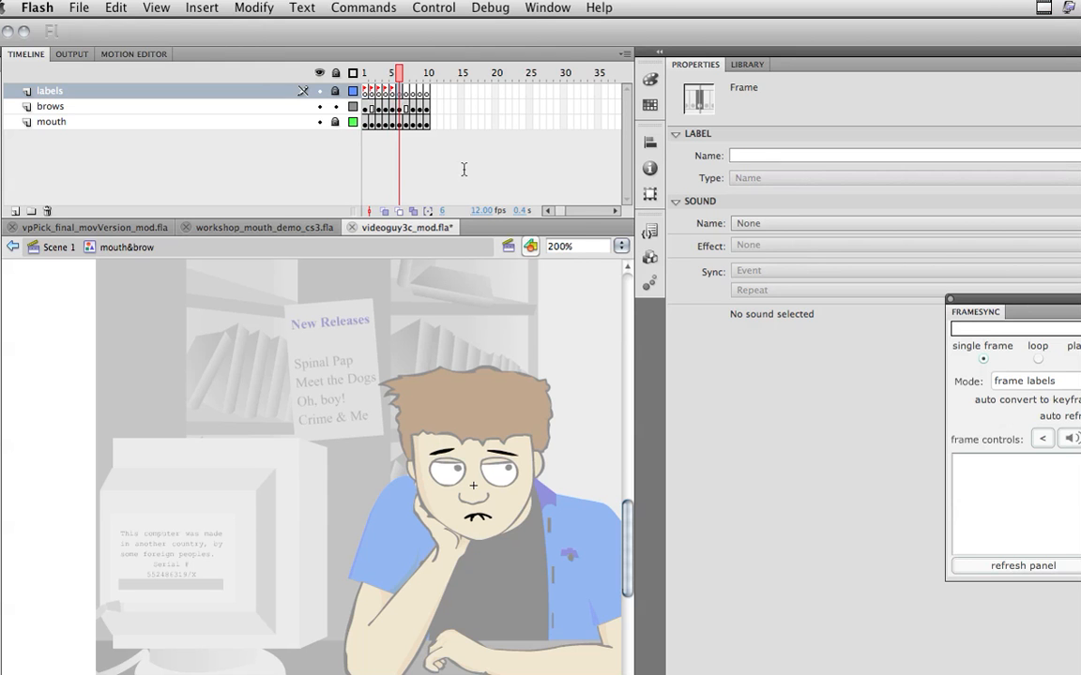
left_click(787, 154)
type("m")
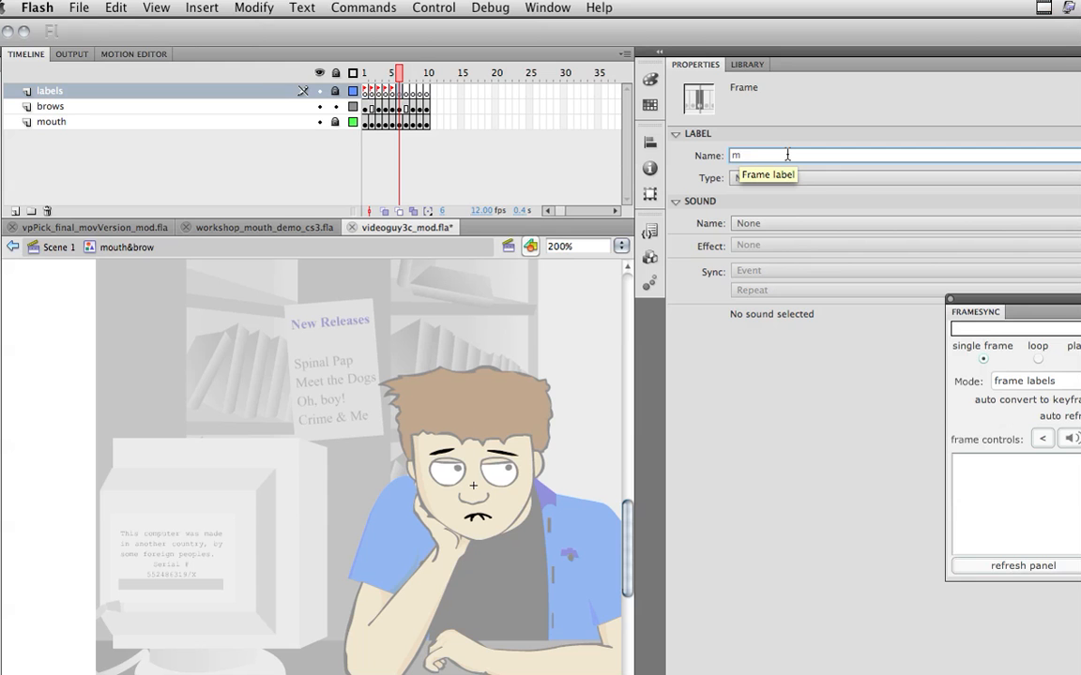
type("mm")
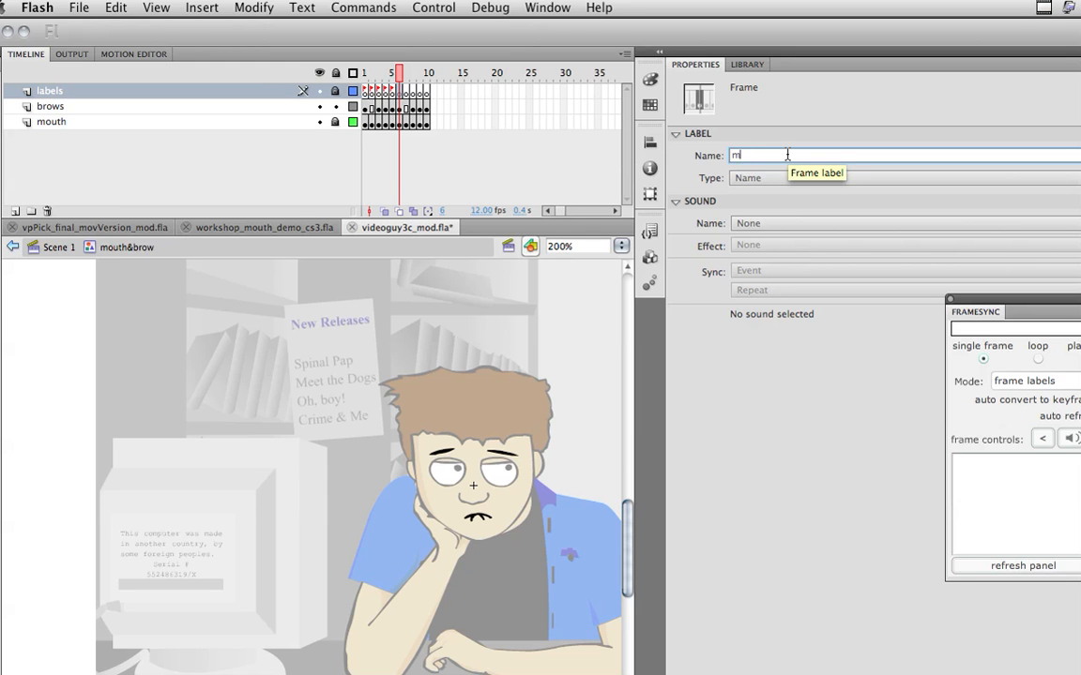
key("super+a")
type("fv")
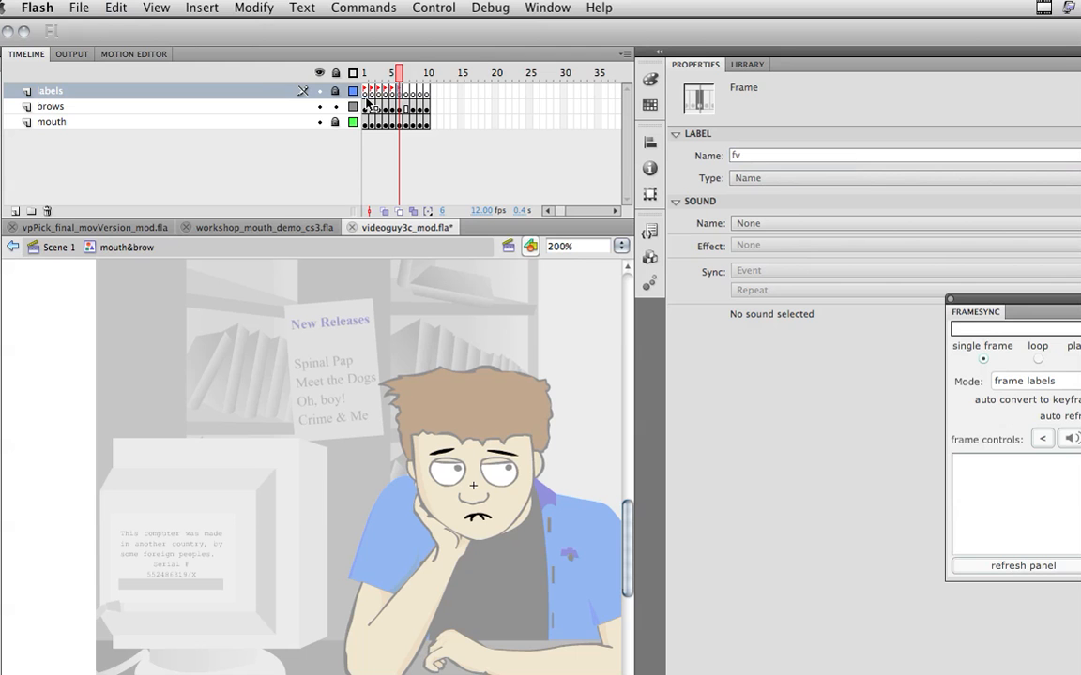
Step: Label frame 7 of the labels layer o
left_click(405, 95)
left_click(736, 157)
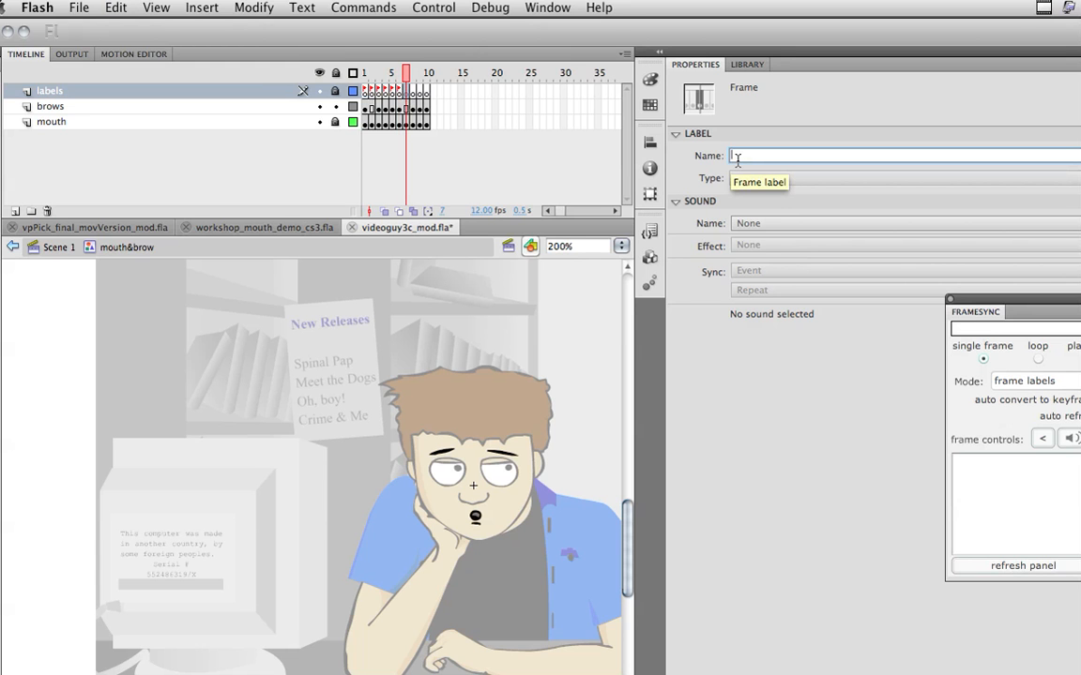
type("o")
key("Return")
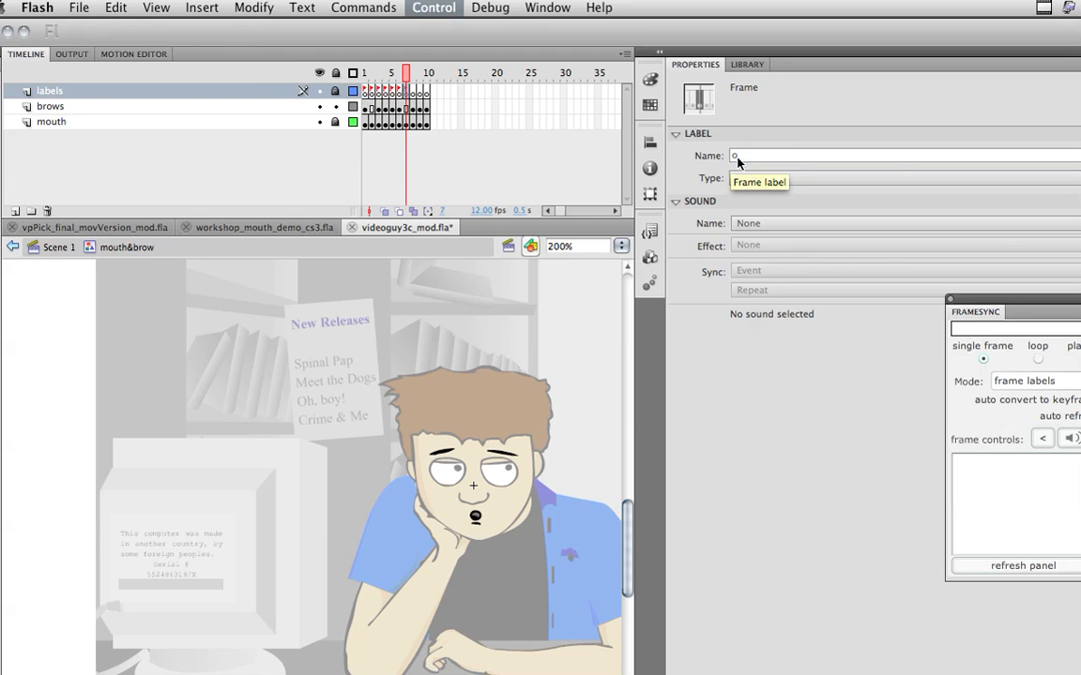
Step: Label frame 8 of the labels layer heh
left_click(414, 95)
left_click(739, 154)
type("heh")
key("Return")
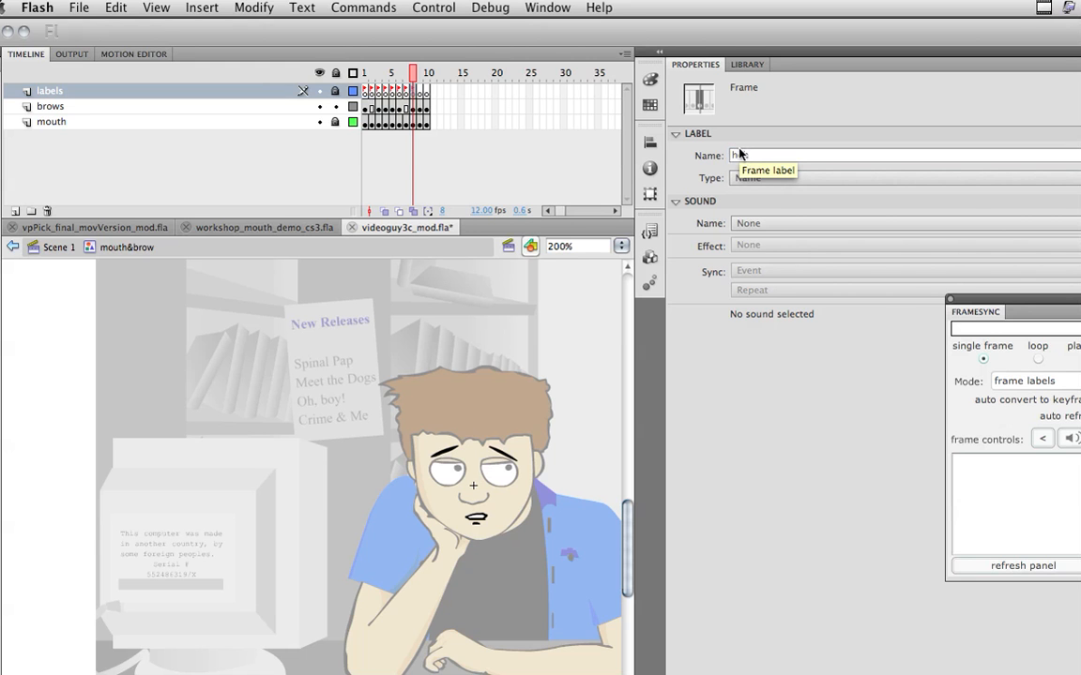
Step: Label frame 9 of the labels layer eh and frame 10 l
left_click(421, 91)
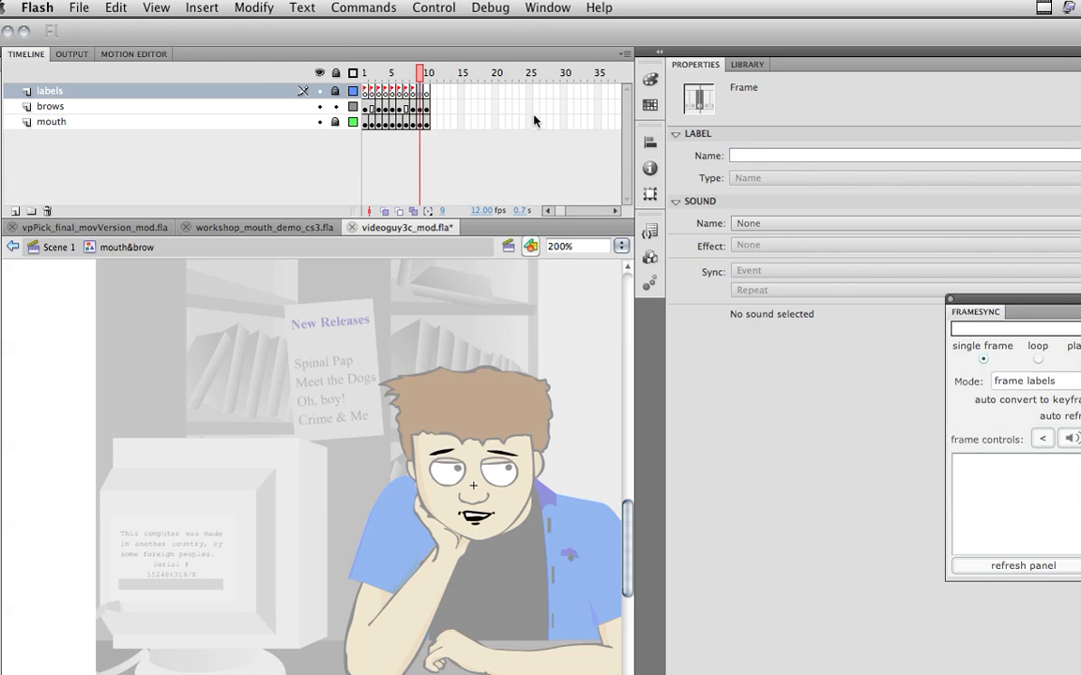
left_click(736, 156)
type("eh")
key("Return")
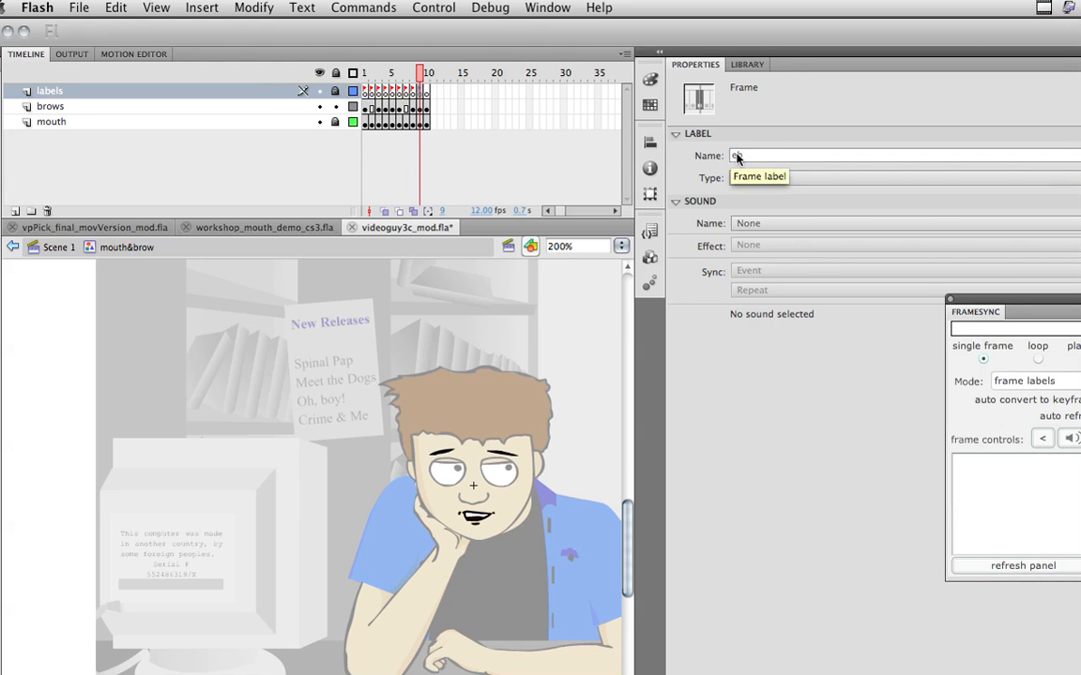
left_click(427, 91)
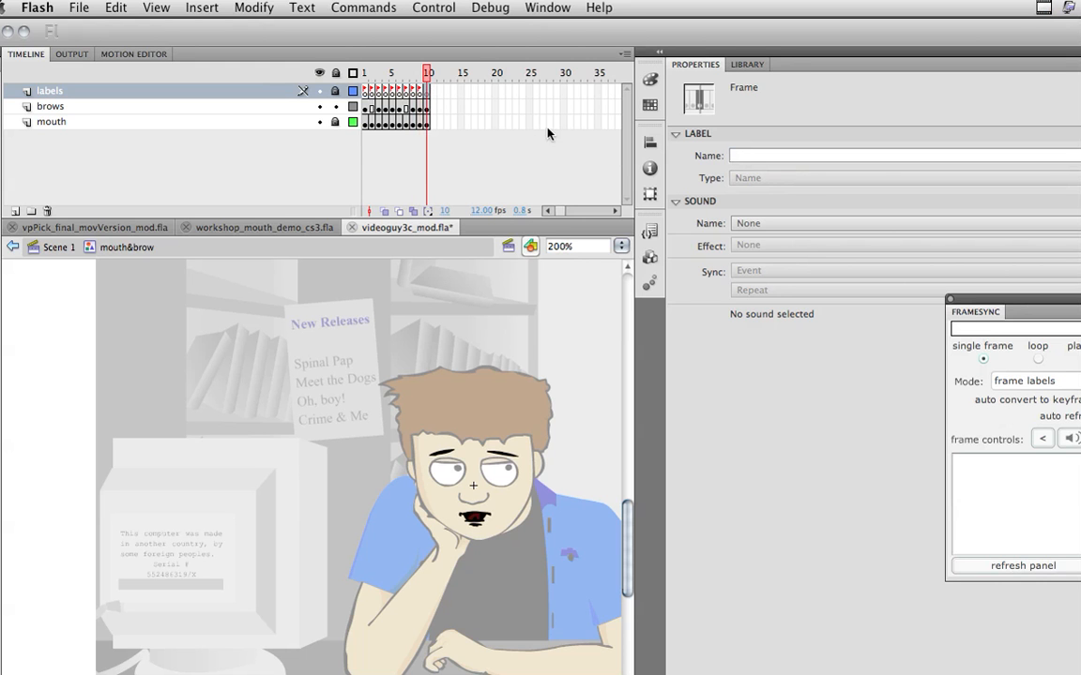
left_click(754, 157)
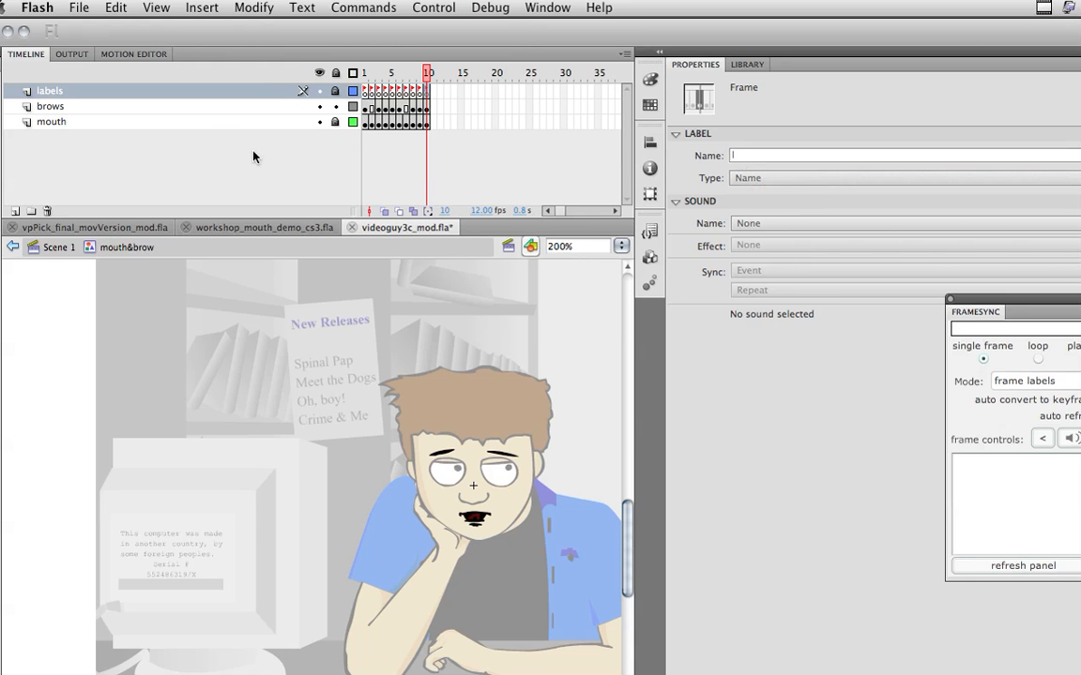
Step: Return to Scene 1 with the timeline and stage area widened, and save the document
left_click(59, 248)
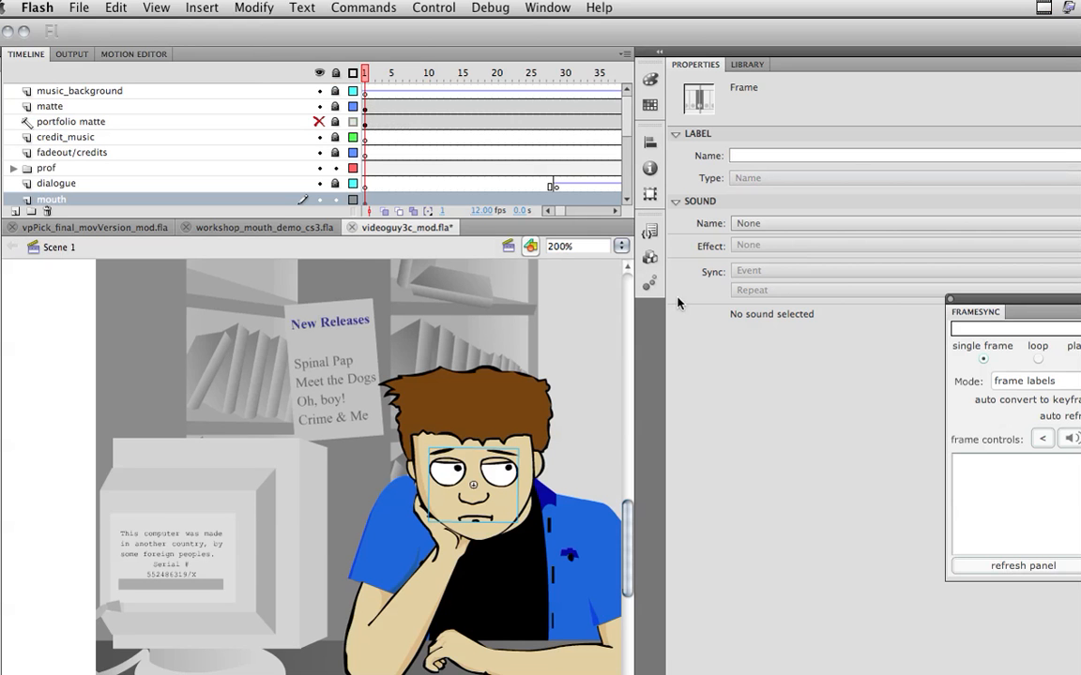
left_click_drag(664, 306, 1079, 280)
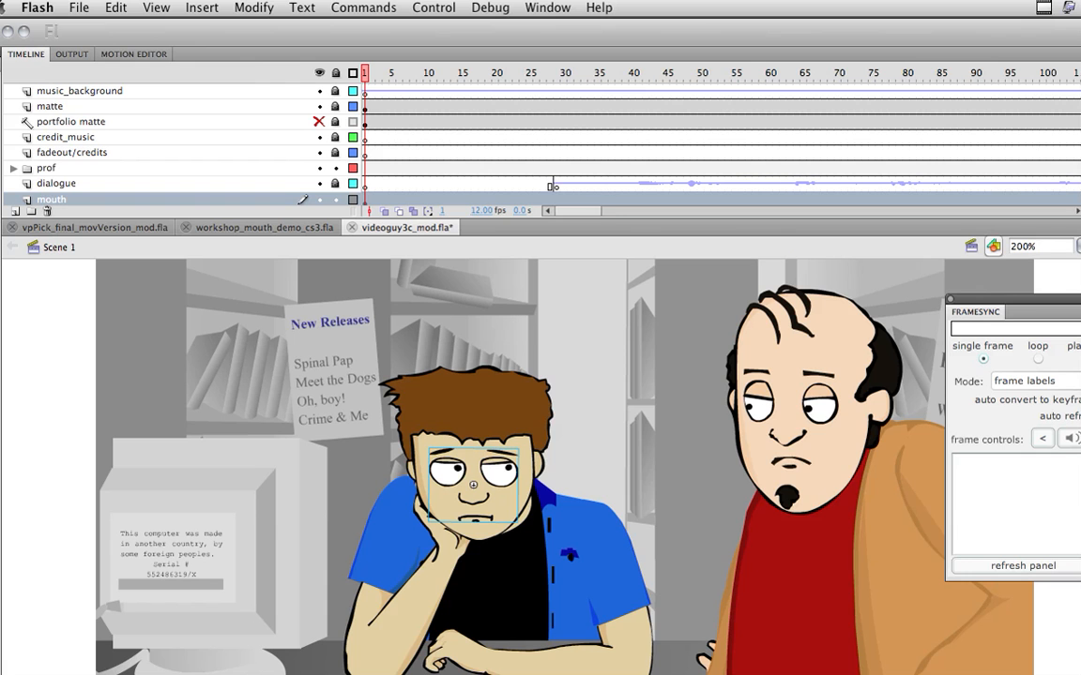
key("super+s")
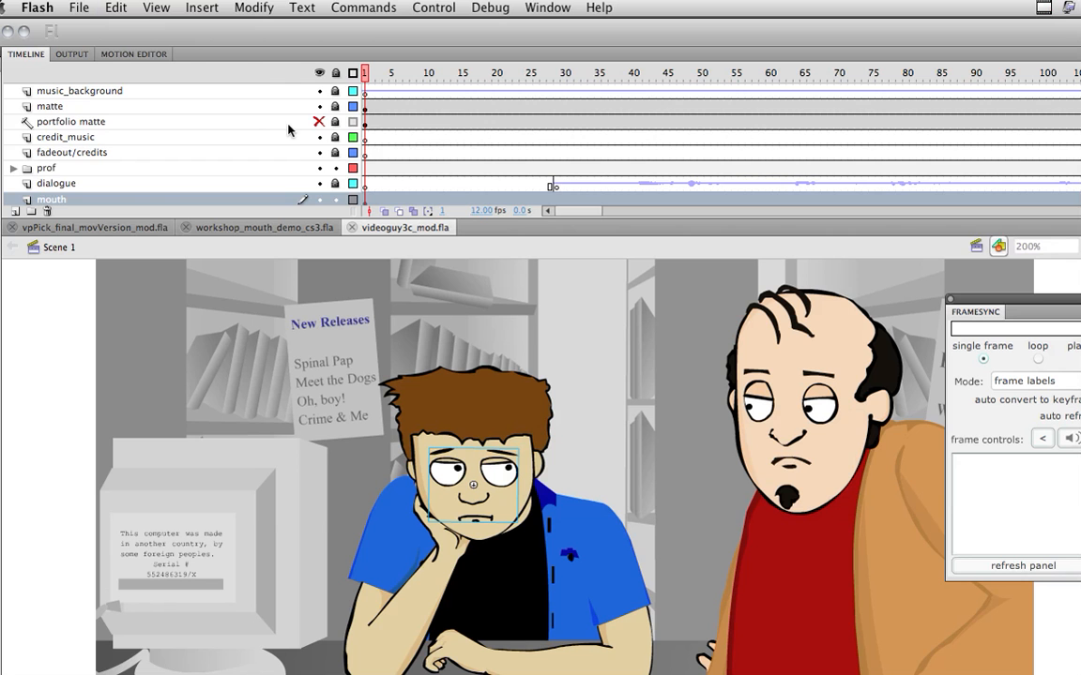
Step: Run the Lip Sync with SmartMouth command for the mouth layer and move its dialog so all its settings are in view
scroll(289, 129, "down", 3)
left_click(363, 8)
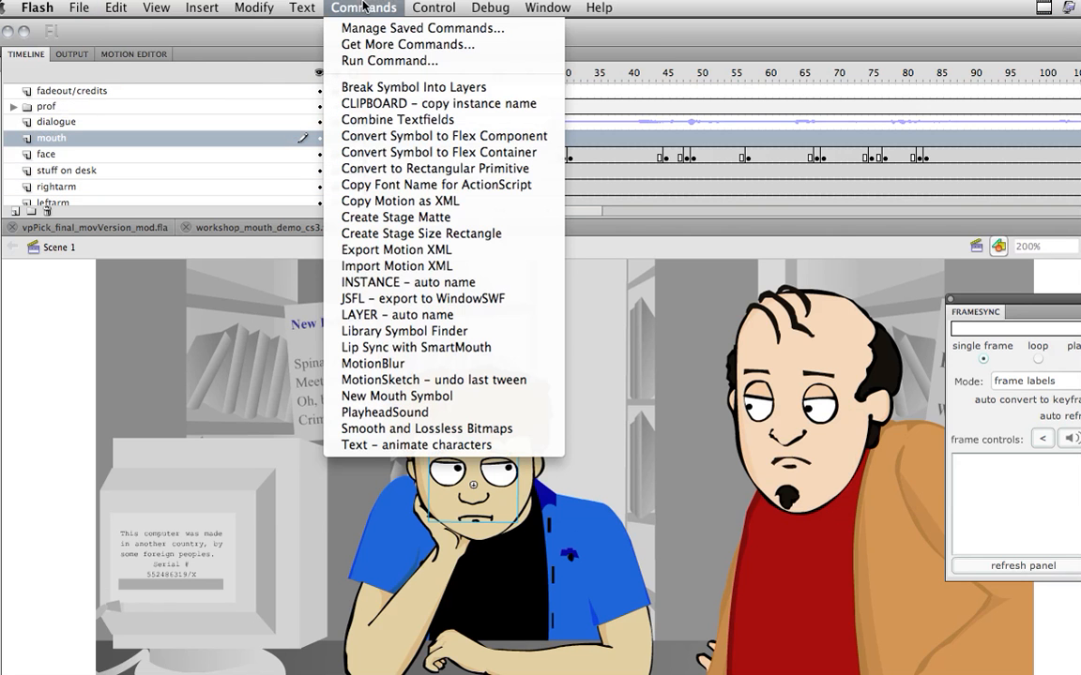
left_click(416, 347)
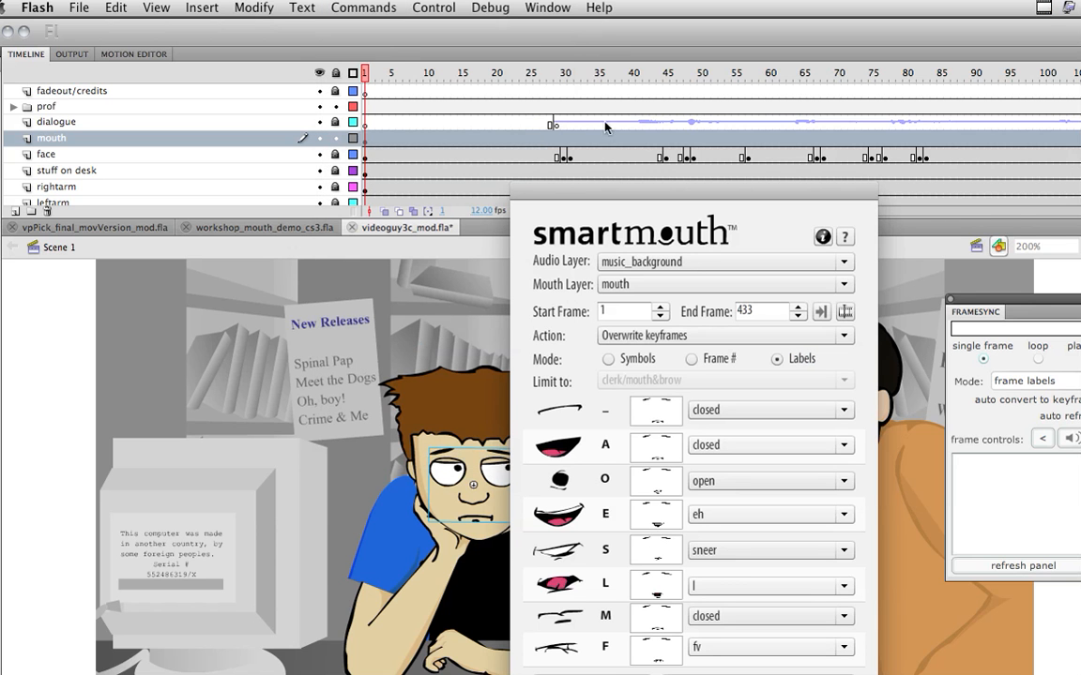
left_click_drag(582, 187, 421, 98)
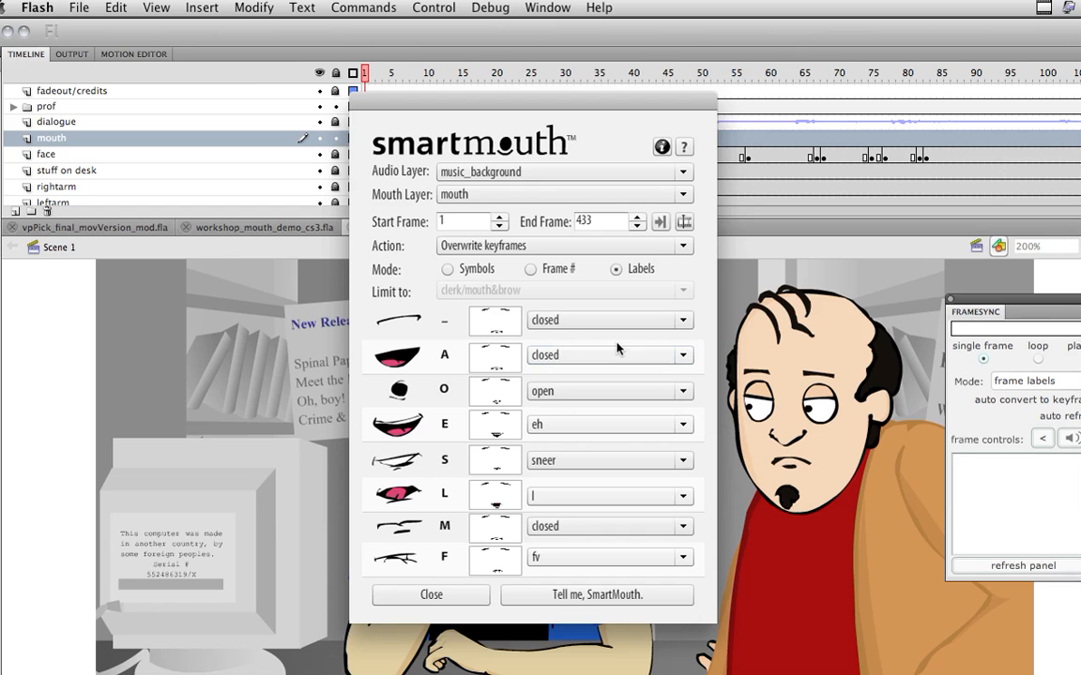
Step: Assign the corner open label to the A sound and set SmartMouth's audio layer to dialogue
left_click(666, 355)
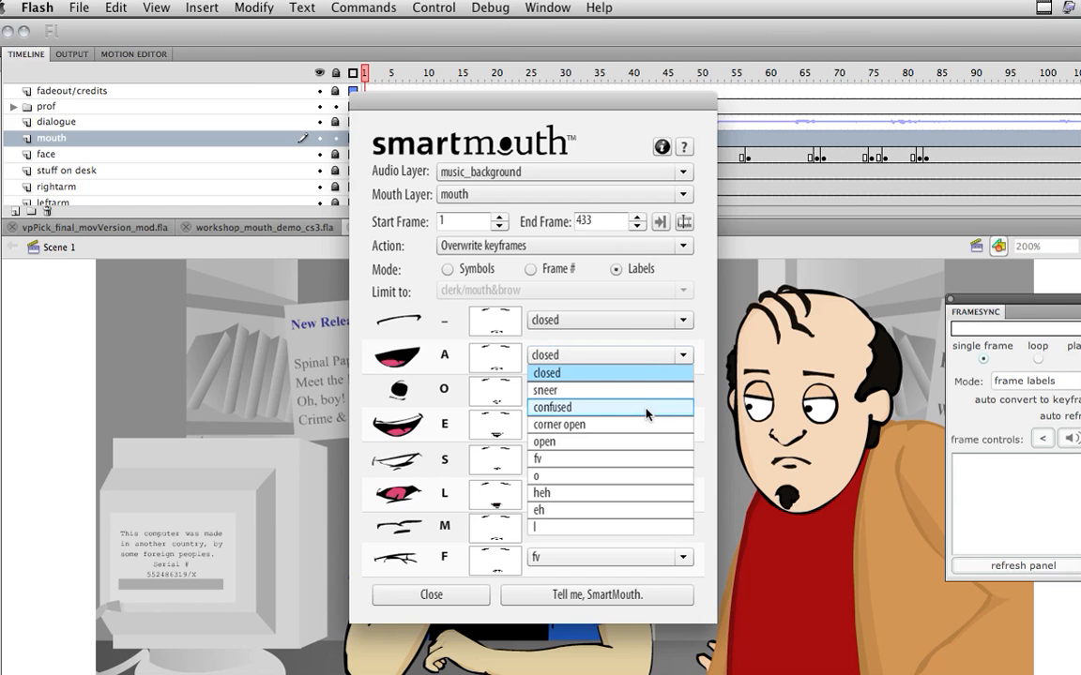
left_click(629, 427)
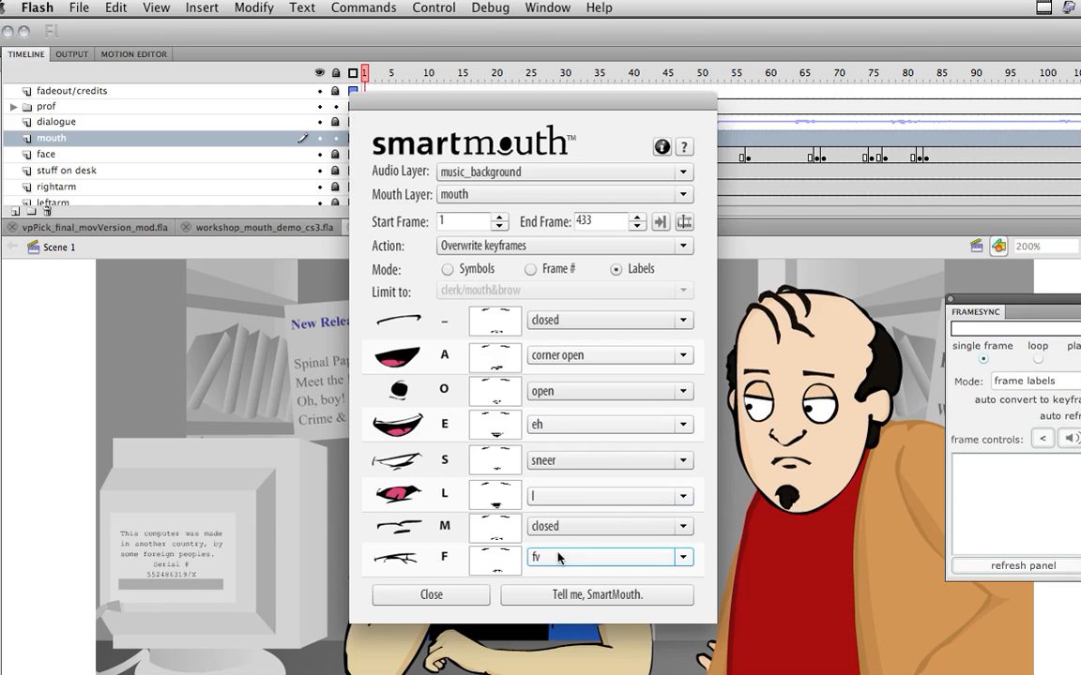
left_click(683, 172)
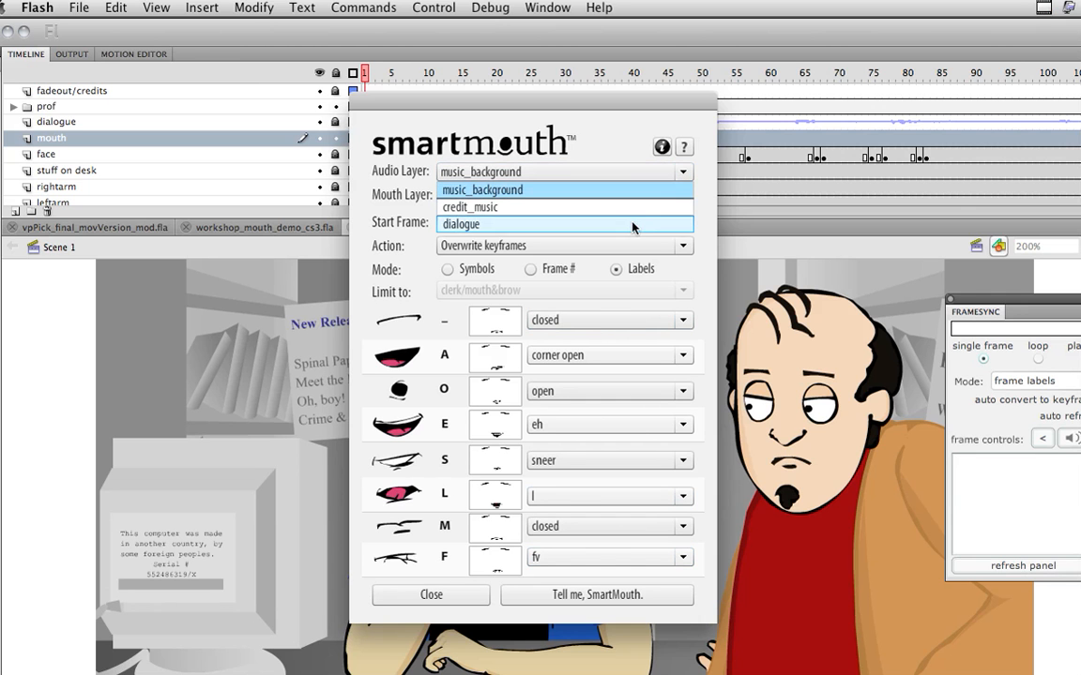
left_click(569, 215)
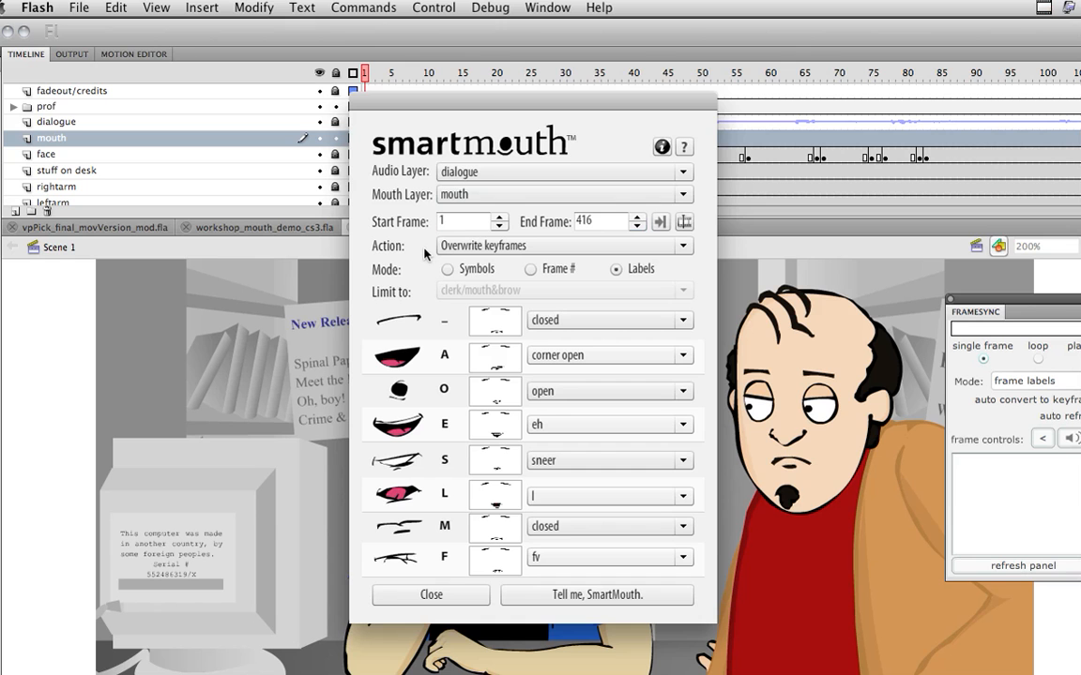